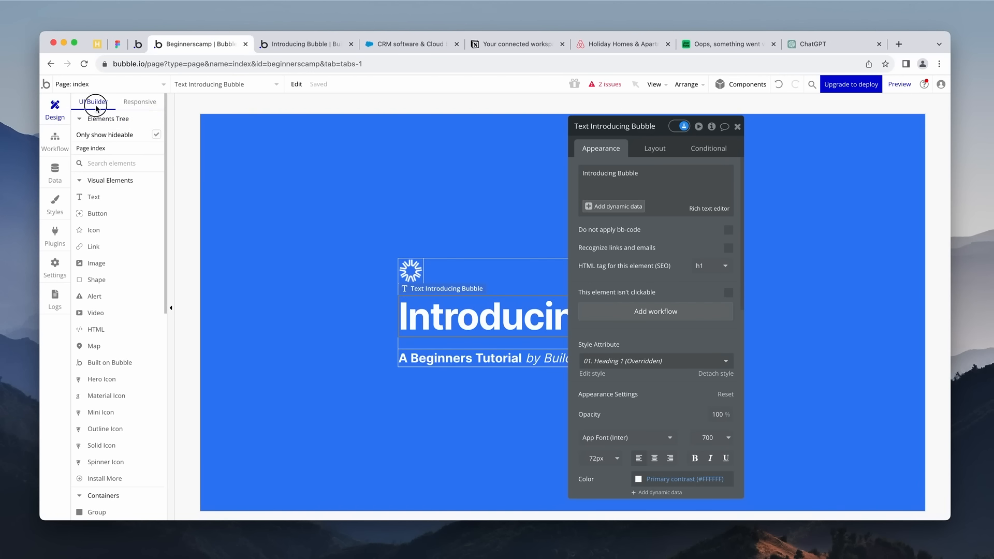
- Preview the page responsively at the 992, 768 and 320 breakpoints, and at a custom width of about 484 px
{"action": "left_click_drag", "start_coordinate": [652, 138], "coordinate": [693, 139]}
{"action": "left_click", "coordinate": [780, 127]}
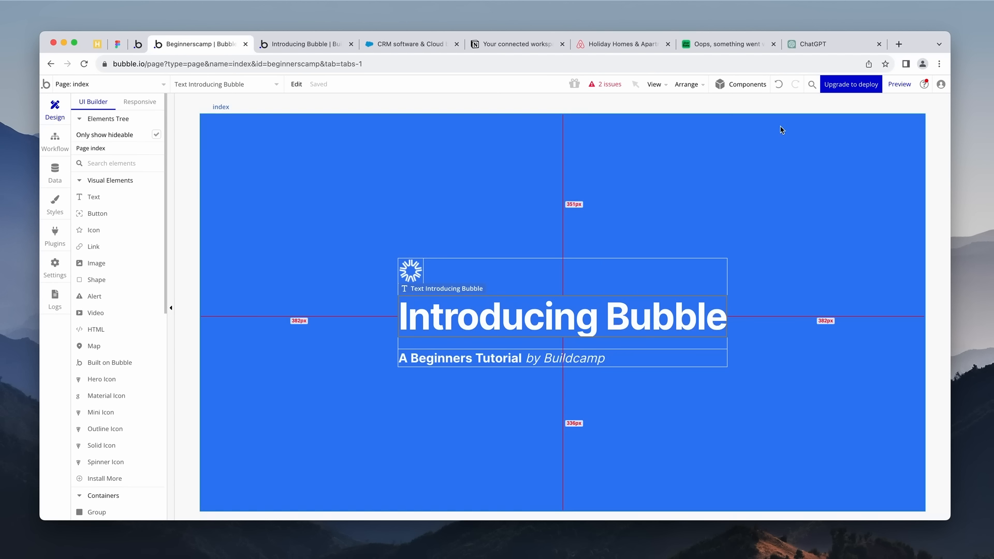
{"action": "left_click", "coordinate": [140, 103]}
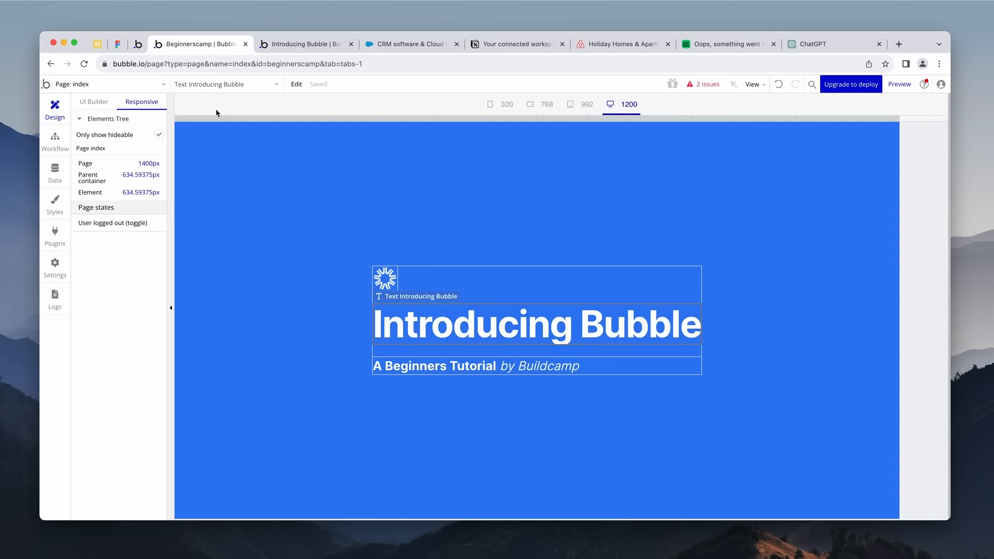
{"action": "left_click", "coordinate": [583, 105]}
{"action": "left_click", "coordinate": [549, 108]}
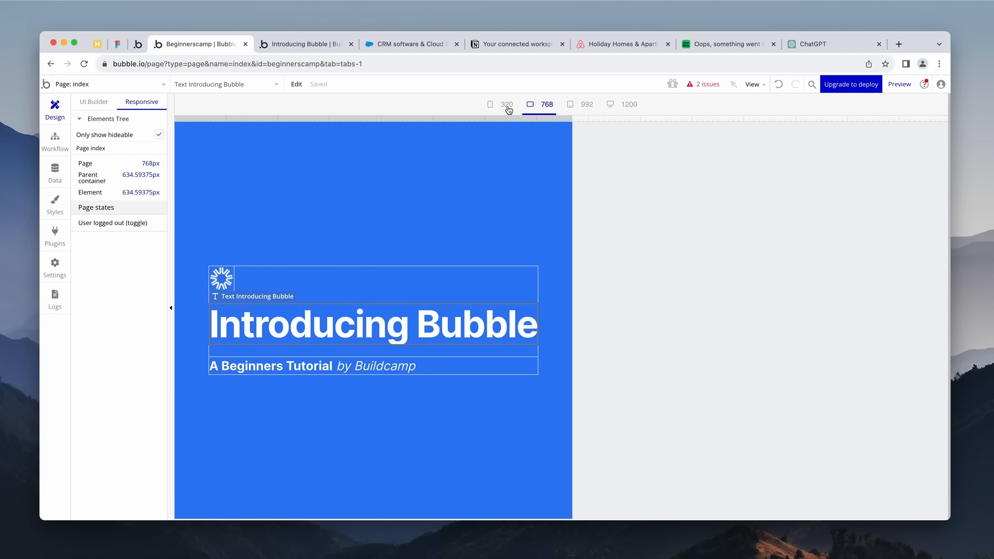
{"action": "left_click", "coordinate": [506, 107]}
{"action": "left_click_drag", "start_coordinate": [341, 120], "coordinate": [425, 126]}
- Set the left and right padding of Group A to 16 px
{"action": "double_click", "coordinate": [391, 265]}
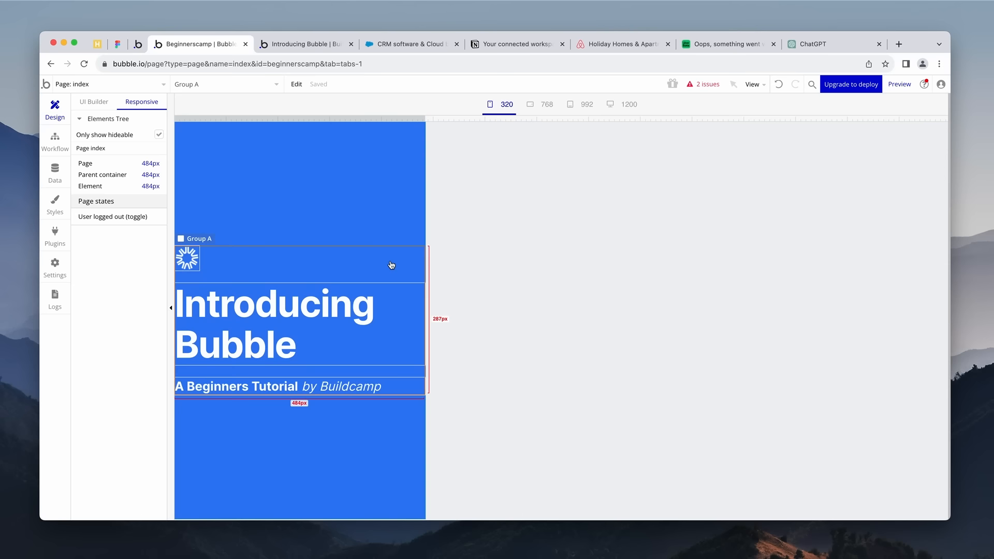
{"action": "left_click", "coordinate": [696, 151]}
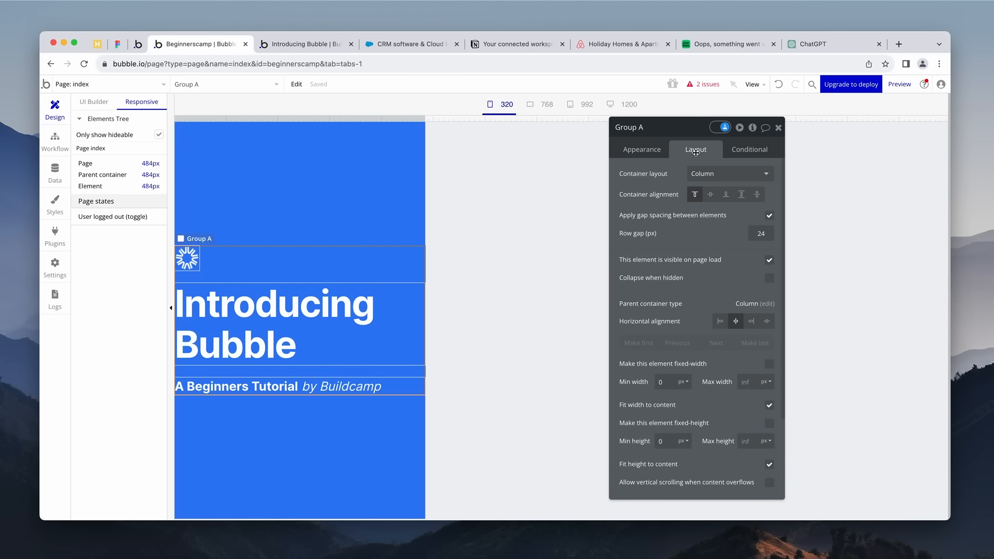
{"action": "left_click_drag", "start_coordinate": [718, 456], "coordinate": [672, 432]}
{"action": "scroll", "coordinate": [672, 433], "scroll_direction": "down", "scroll_amount": 4}
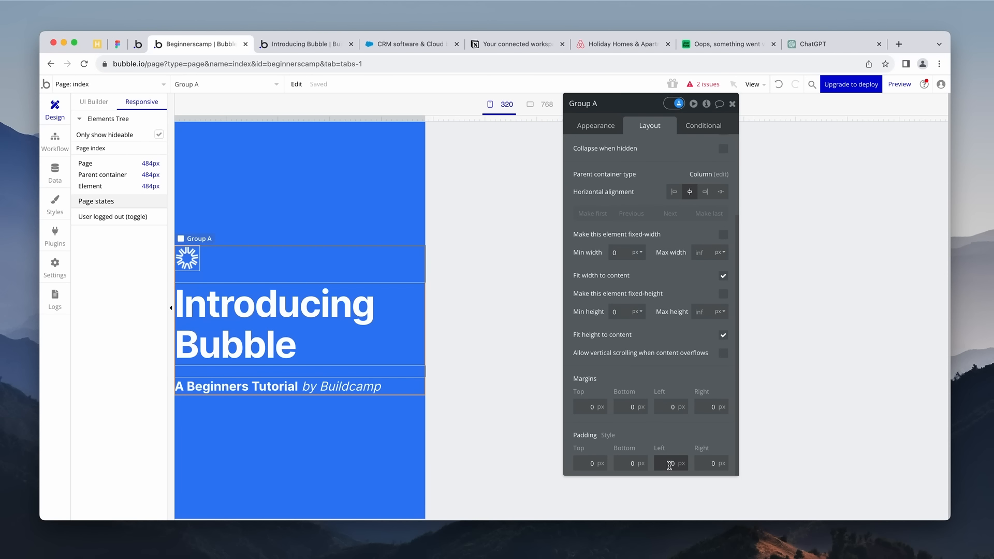
{"action": "type", "text": "16"}
{"action": "key", "text": "Tab"}
{"action": "type", "text": "16"}
{"action": "left_click", "coordinate": [685, 383]}
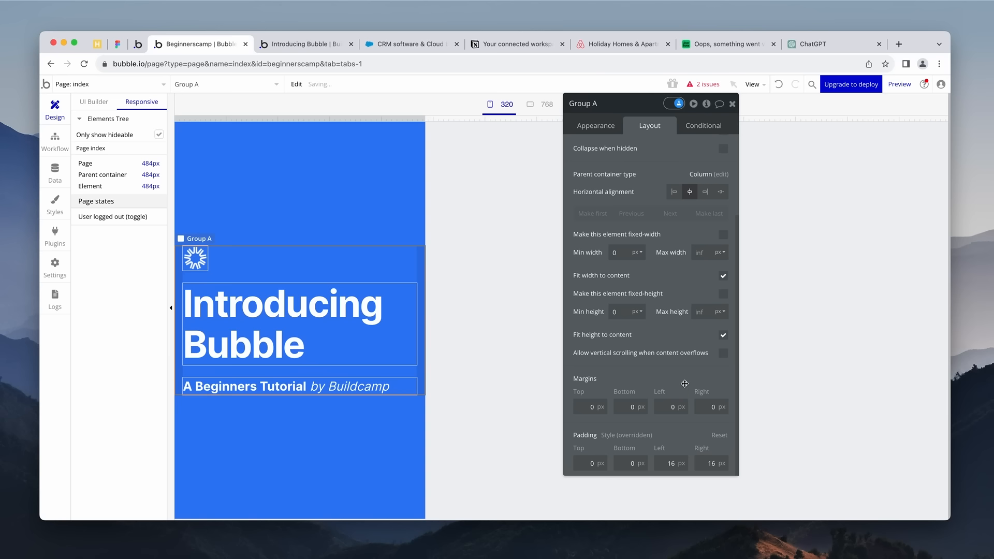
- Define a condition on the "Introducing Bubble" heading for when the current page width is less than 576
{"action": "left_click", "coordinate": [391, 291]}
{"action": "left_click_drag", "start_coordinate": [673, 148], "coordinate": [535, 181]}
{"action": "left_click", "coordinate": [565, 159]}
{"action": "left_click", "coordinate": [523, 180]}
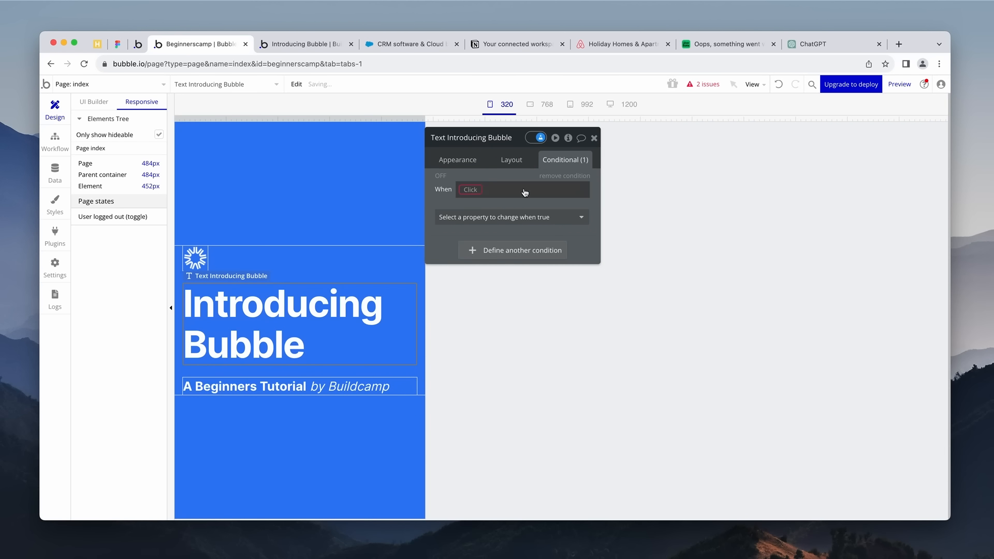
{"action": "left_click", "coordinate": [471, 190]}
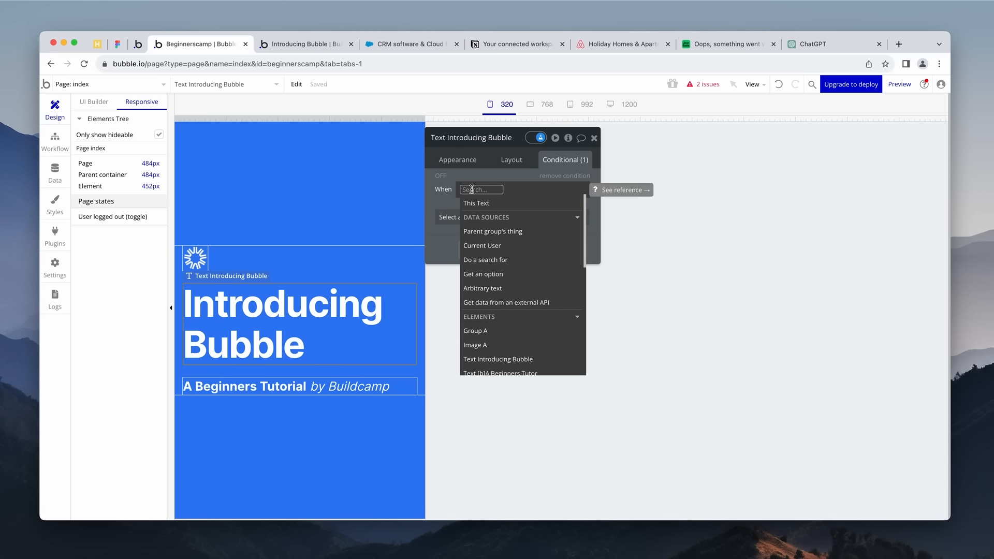
{"action": "type", "text": "page"}
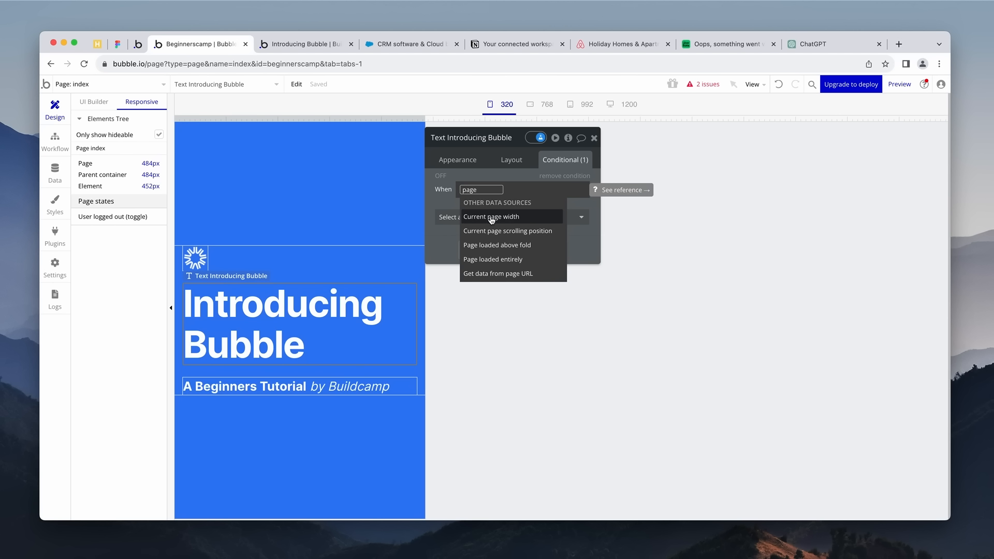
{"action": "left_click", "coordinate": [491, 219]}
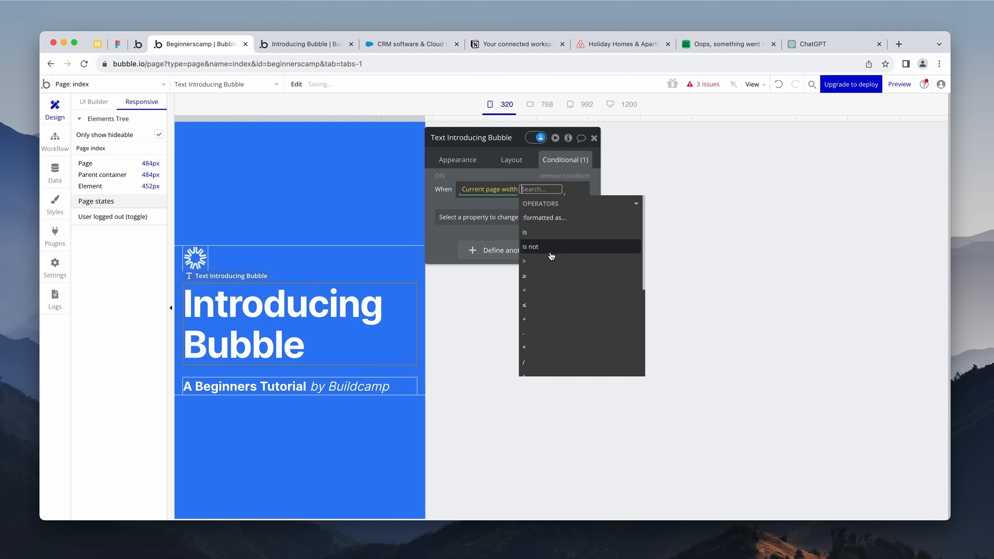
{"action": "left_click", "coordinate": [531, 293]}
{"action": "type", "text": "576"}
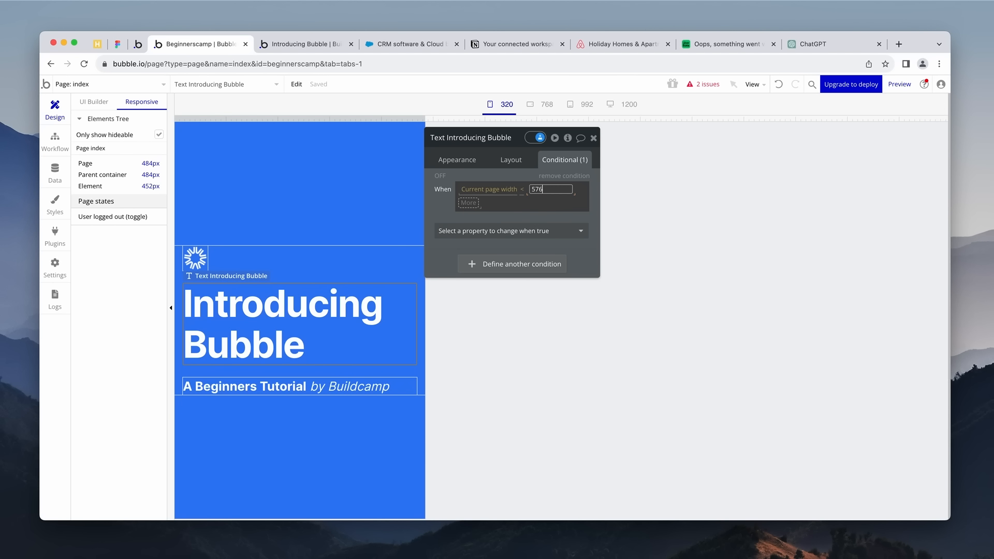
{"action": "key", "text": "Return"}
{"action": "left_click", "coordinate": [524, 219]}
{"action": "type", "text": "text"}
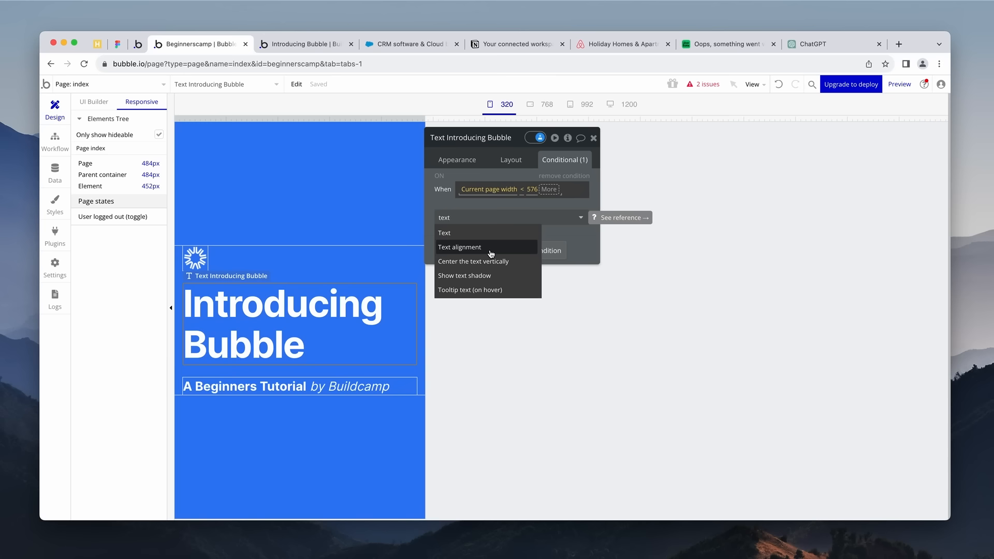
{"action": "key", "text": "BackSpace"}
{"action": "key", "text": "BackSpace"}
{"action": "key", "text": "BackSpace"}
{"action": "key", "text": "BackSpace"}
{"action": "key", "text": "Escape"}
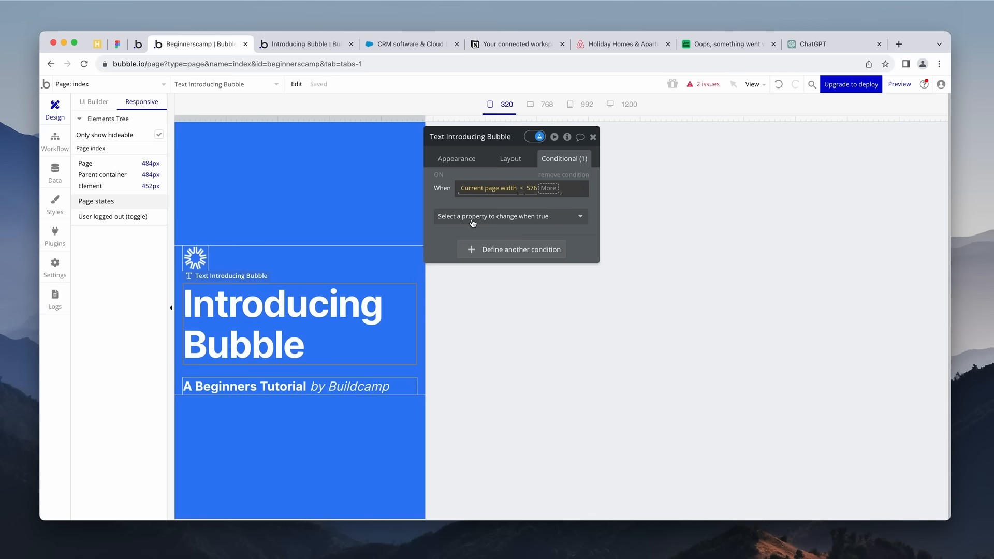
- Add Font size as the property the heading's page-width condition changes when true
{"action": "left_click", "coordinate": [567, 222]}
{"action": "scroll", "coordinate": [487, 279], "scroll_direction": "down", "scroll_amount": 2}
{"action": "scroll", "coordinate": [487, 279], "scroll_direction": "up", "scroll_amount": 2}
{"action": "scroll", "coordinate": [474, 272], "scroll_direction": "down", "scroll_amount": 4}
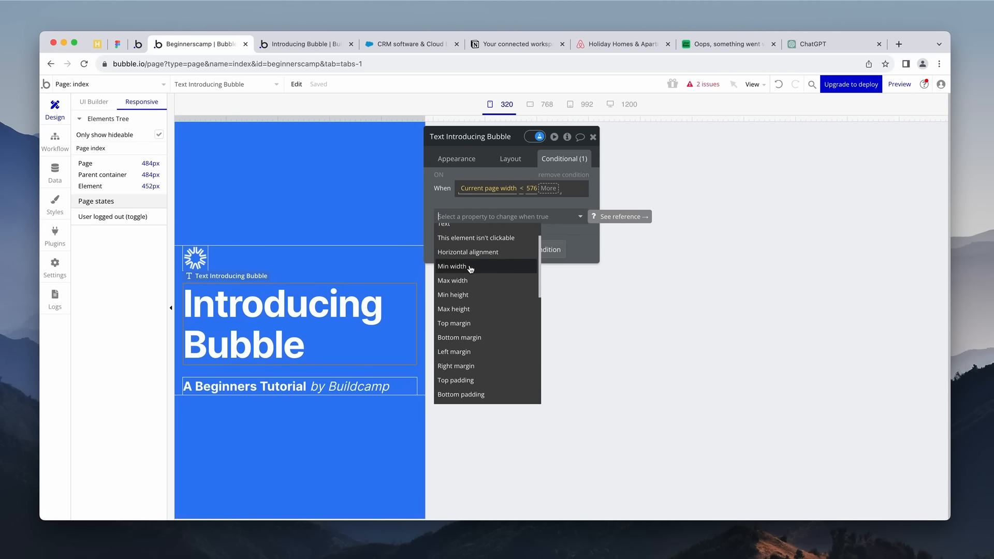
{"action": "scroll", "coordinate": [470, 269], "scroll_direction": "down", "scroll_amount": 1}
{"action": "left_click", "coordinate": [502, 334]}
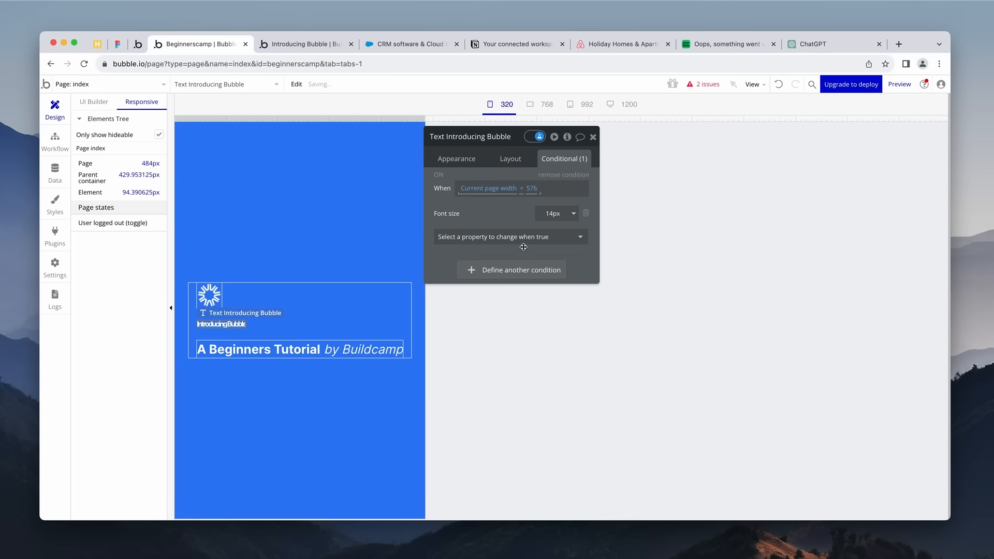
- Set the heading's conditional font size to 24px
{"action": "left_click", "coordinate": [555, 218]}
{"action": "type", "text": "24"}
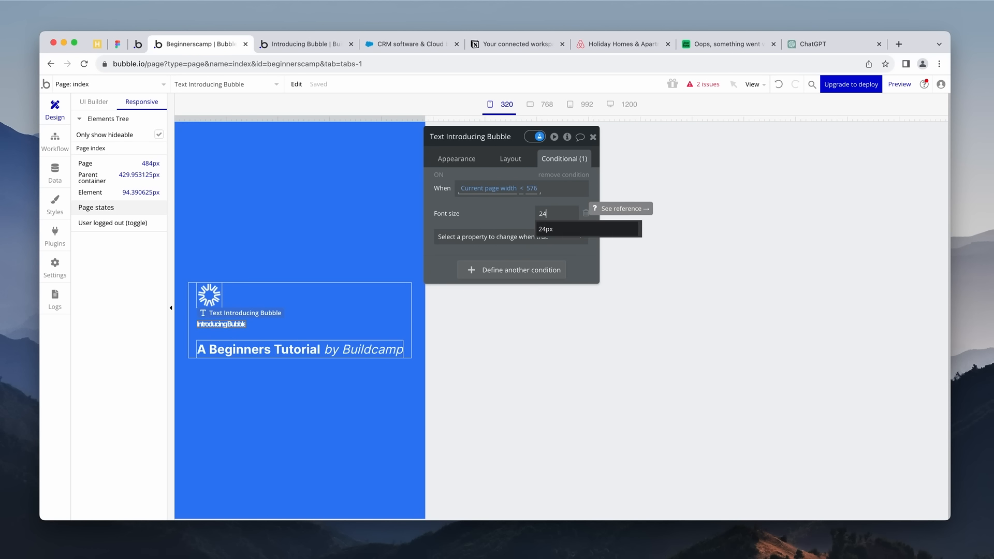
{"action": "key", "text": "Return"}
- Set the heading's conditional font size to 48px
{"action": "left_click", "coordinate": [560, 216]}
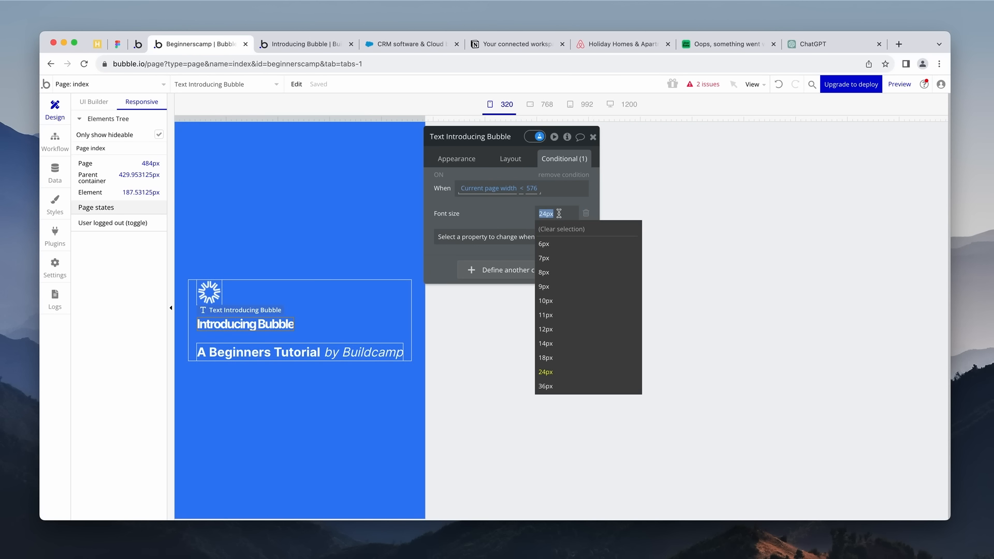
{"action": "type", "text": "48"}
{"action": "key", "text": "Return"}
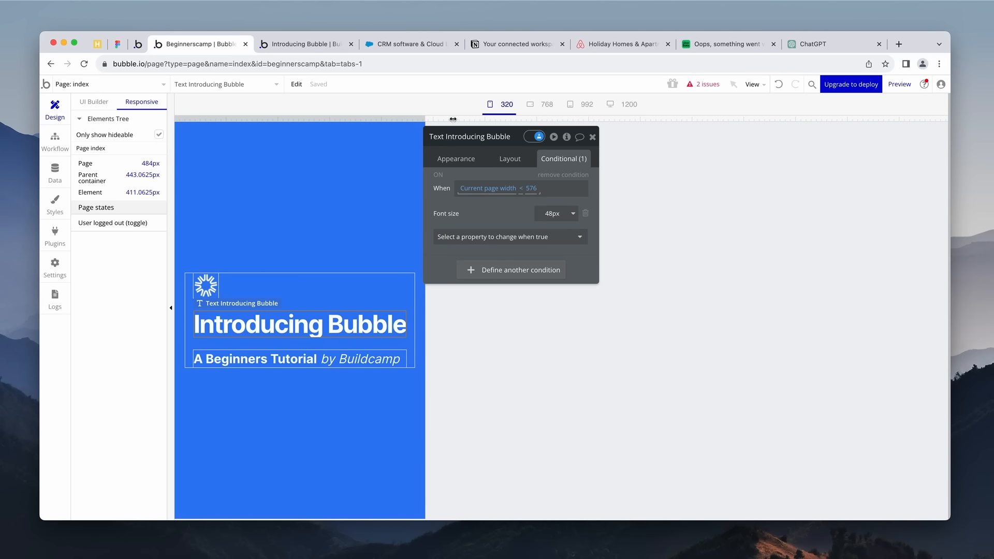
- Check the layout with the page narrowed to about 295 px, and return to the UI Builder
{"action": "left_click", "coordinate": [592, 137]}
{"action": "left_click_drag", "start_coordinate": [425, 121], "coordinate": [328, 126]}
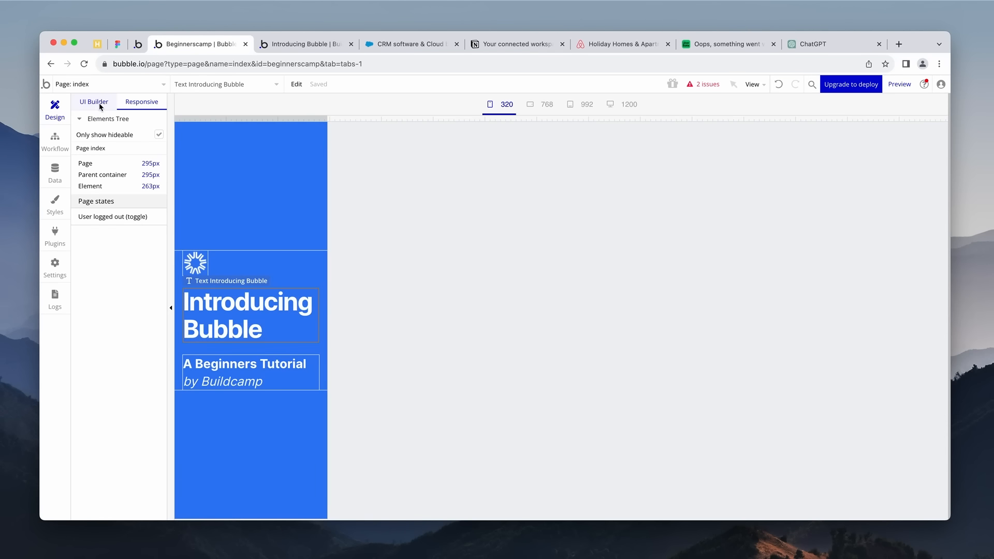
{"action": "left_click", "coordinate": [100, 106]}
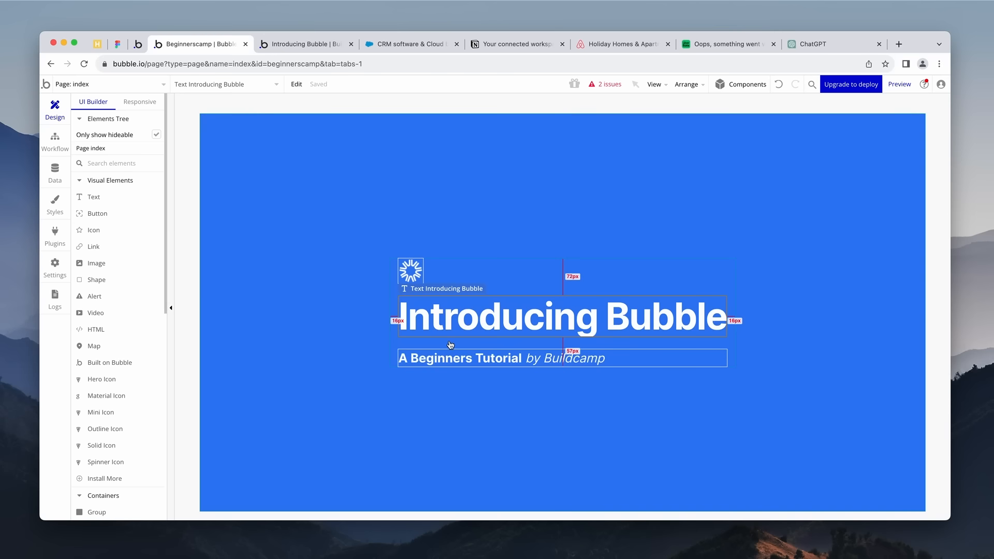
- Place a button between the heading and the subtitle and apply the 03. Secondary Lg style
{"action": "left_click_drag", "start_coordinate": [94, 213], "coordinate": [409, 340]}
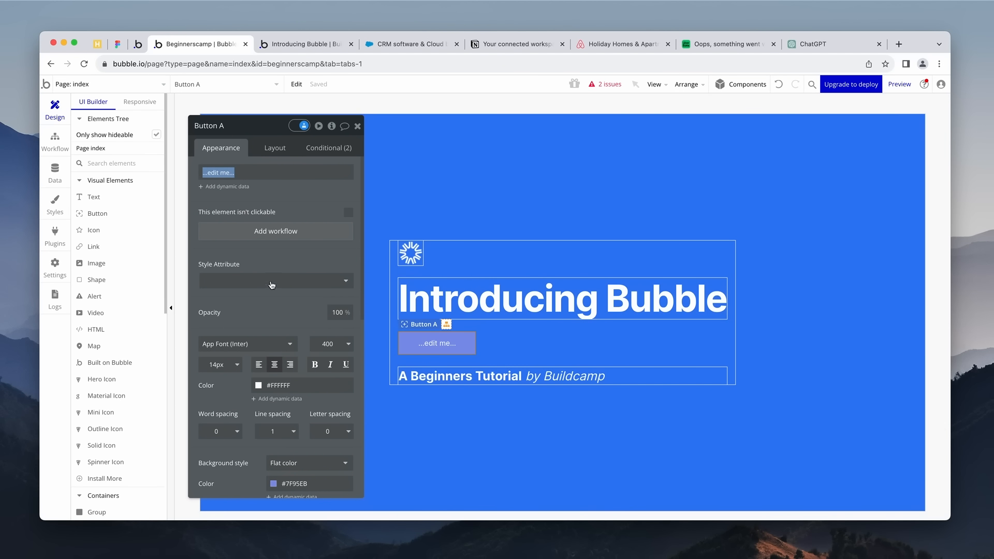
{"action": "left_click", "coordinate": [270, 282]}
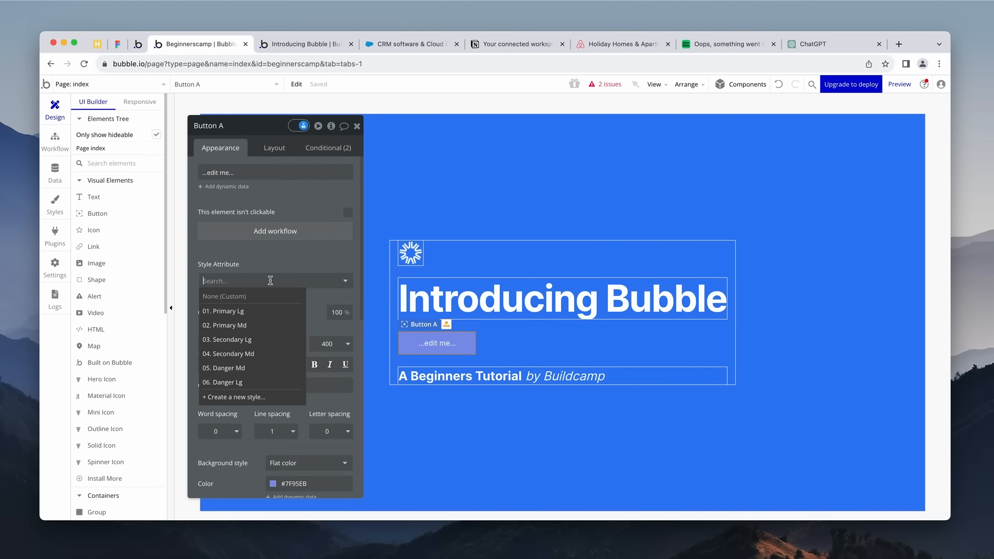
{"action": "left_click", "coordinate": [261, 312]}
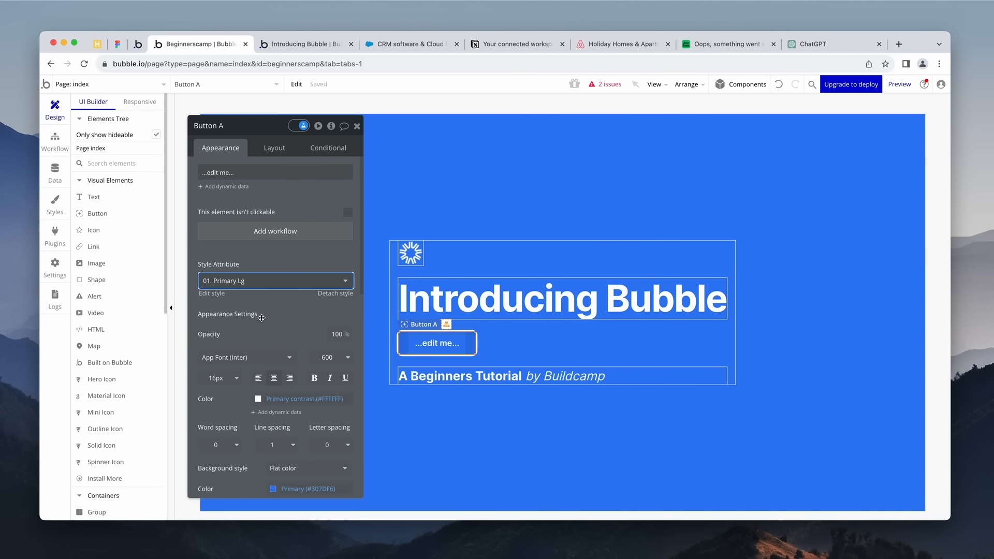
{"action": "left_click", "coordinate": [300, 284]}
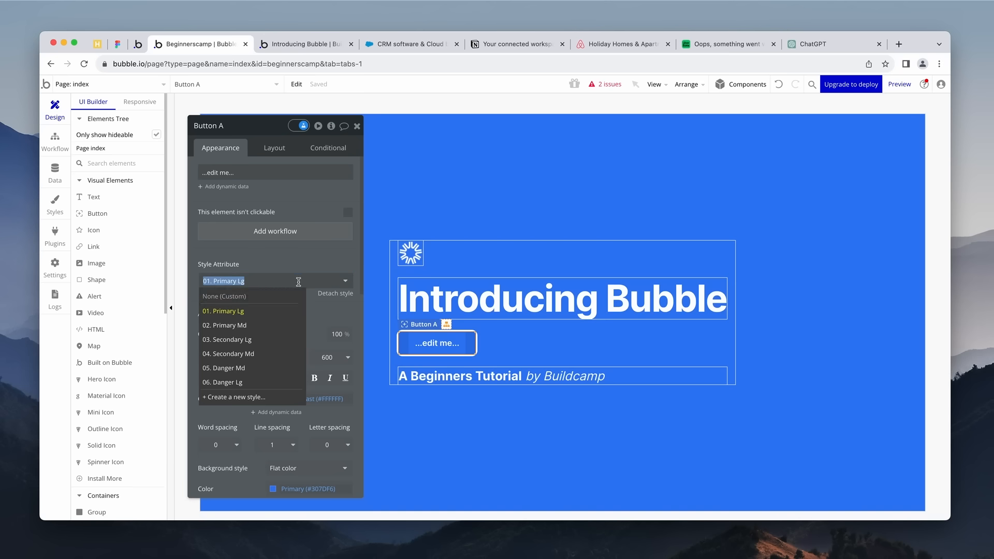
{"action": "left_click", "coordinate": [267, 340]}
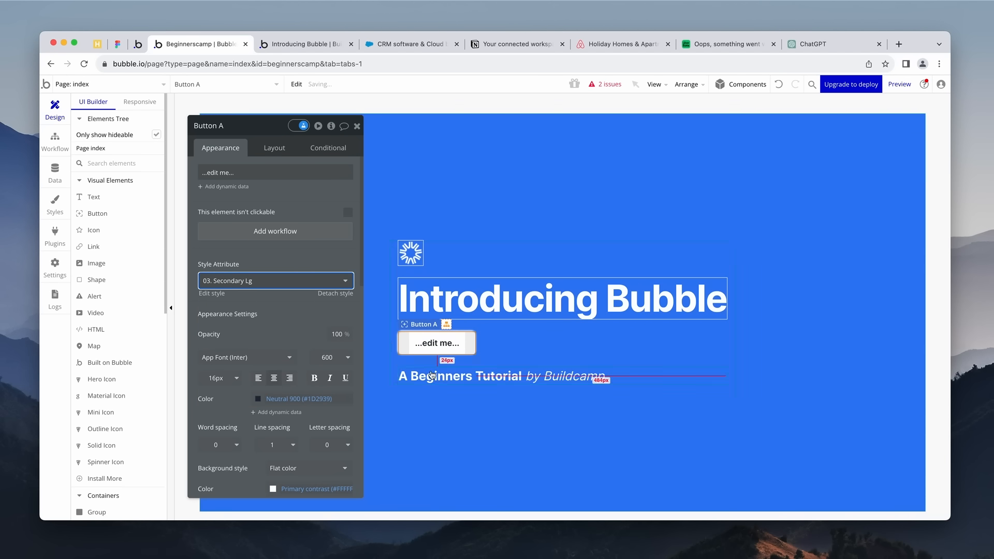
- Replace the button's placeholder label with "Sign up"
{"action": "left_click", "coordinate": [247, 175]}
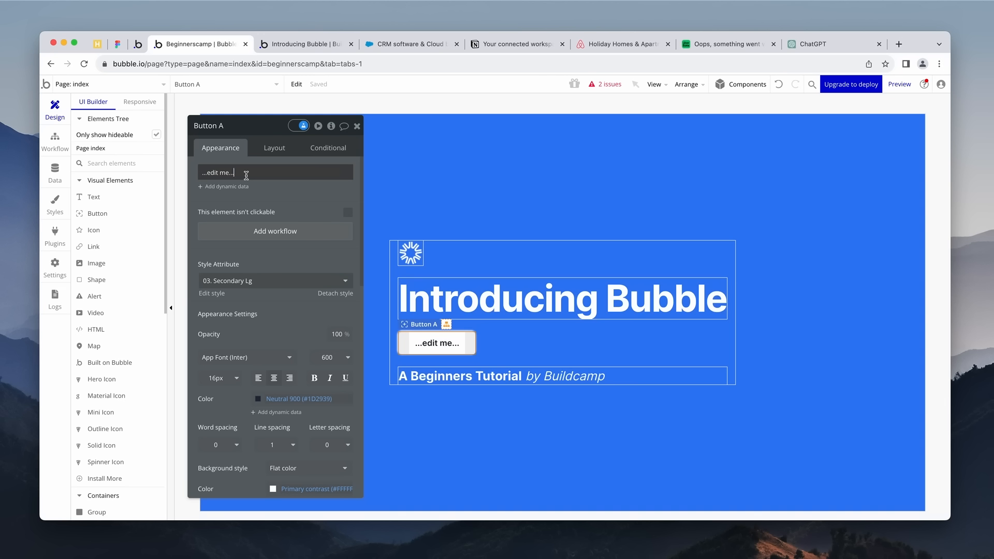
{"action": "triple_click", "coordinate": [210, 171]}
{"action": "key", "text": "Delete"}
{"action": "key", "text": "Delete"}
{"action": "key", "text": "Delete"}
{"action": "key", "text": "Delete"}
{"action": "key", "text": "Delete"}
{"action": "key", "text": "Delete"}
{"action": "key", "text": "BackSpace"}
{"action": "type", "text": "Sign up"}
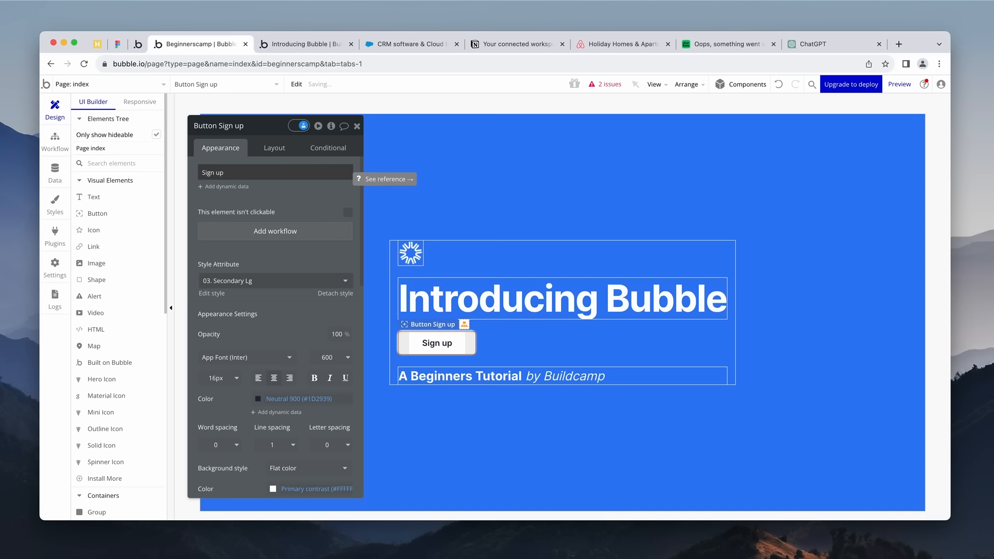
- Create a workflow for the Sign up button's click with a "Sign the user up" action
{"action": "left_click", "coordinate": [316, 236]}
{"action": "left_click", "coordinate": [134, 214]}
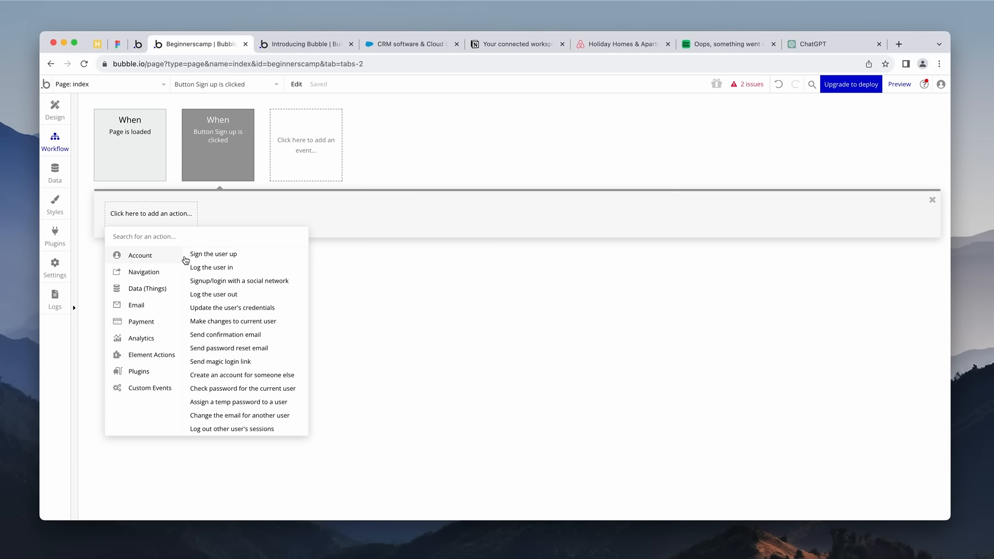
{"action": "left_click", "coordinate": [213, 254]}
{"action": "left_click_drag", "start_coordinate": [243, 201], "coordinate": [232, 286]}
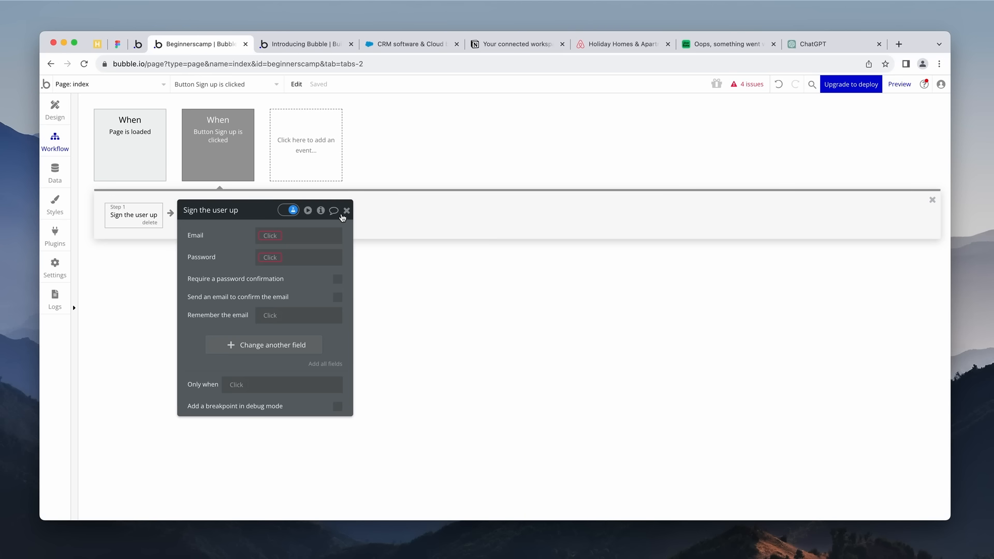
{"action": "left_click", "coordinate": [346, 211]}
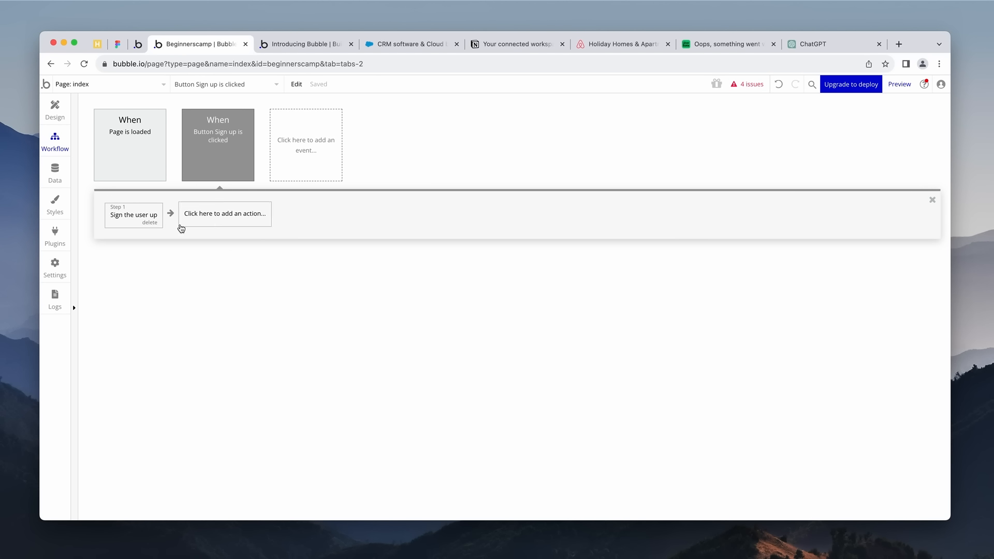
- Return to the page design and delete the Sign up button
{"action": "left_click", "coordinate": [60, 119]}
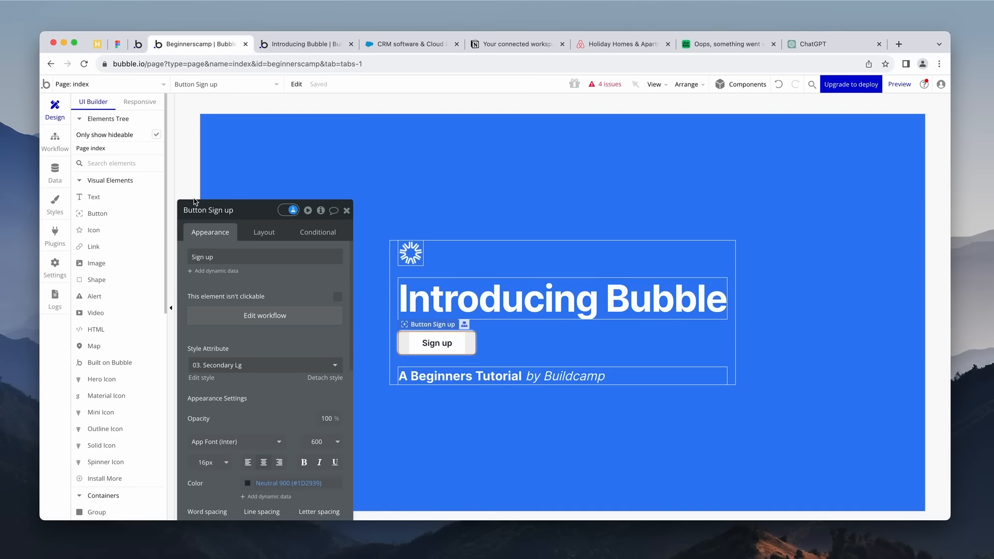
{"action": "key", "text": "Delete"}
{"action": "scroll", "coordinate": [114, 227], "scroll_direction": "down", "scroll_amount": 1}
{"action": "scroll", "coordinate": [112, 248], "scroll_direction": "down", "scroll_amount": 2}
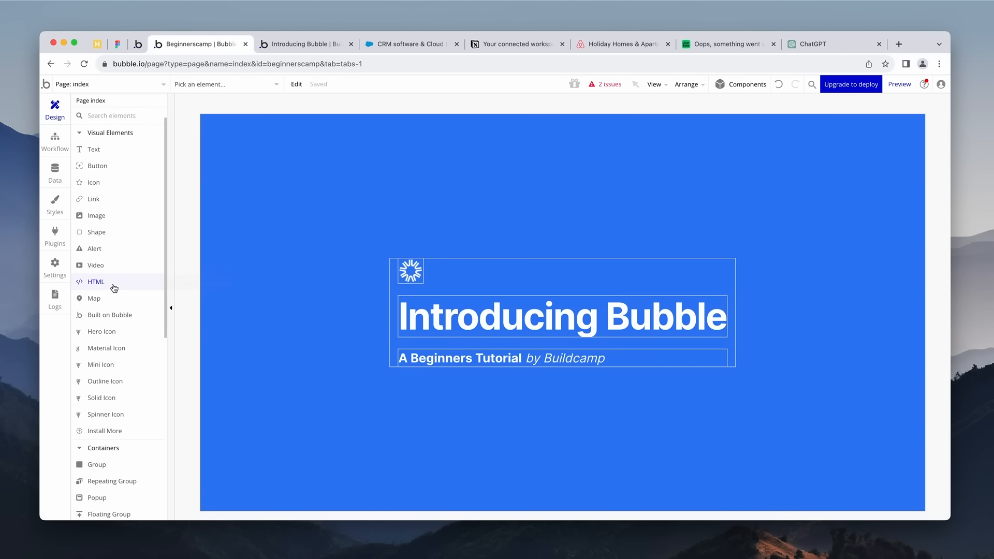
{"action": "mouse_move", "coordinate": [114, 288]}
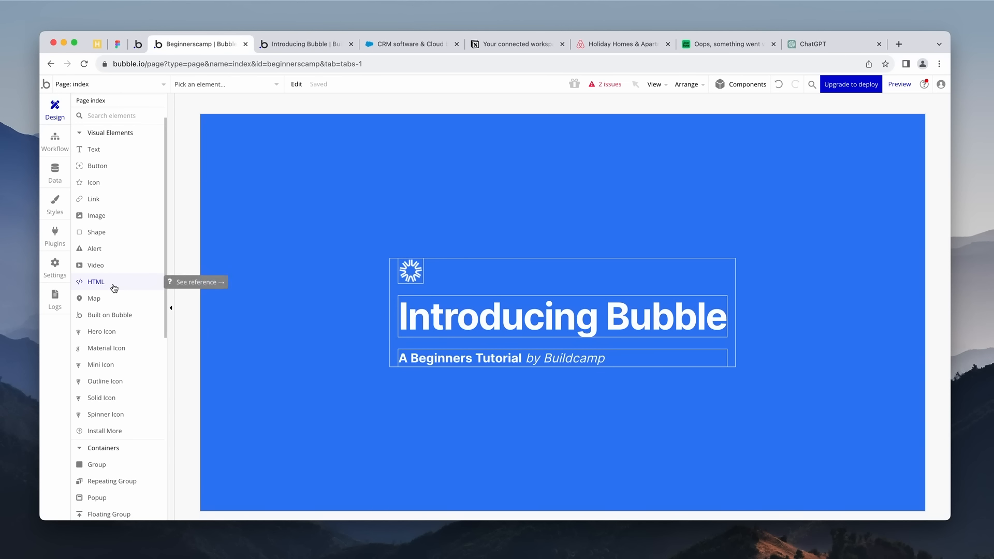
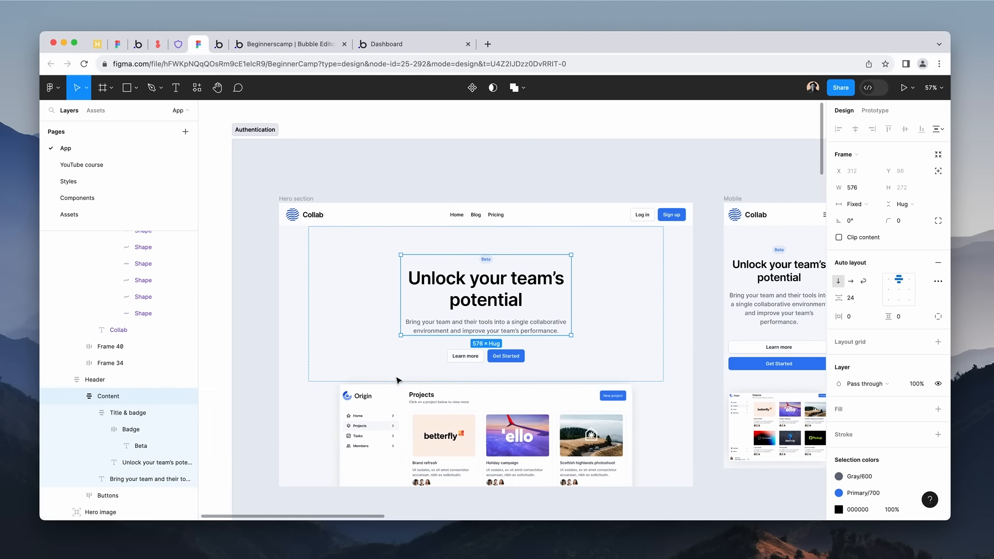
- Inspect the size of the Hero section frame and its Hero image in the Figma design
{"action": "scroll", "coordinate": [397, 380], "scroll_direction": "down", "scroll_amount": 1}
{"action": "left_click", "coordinate": [313, 183]}
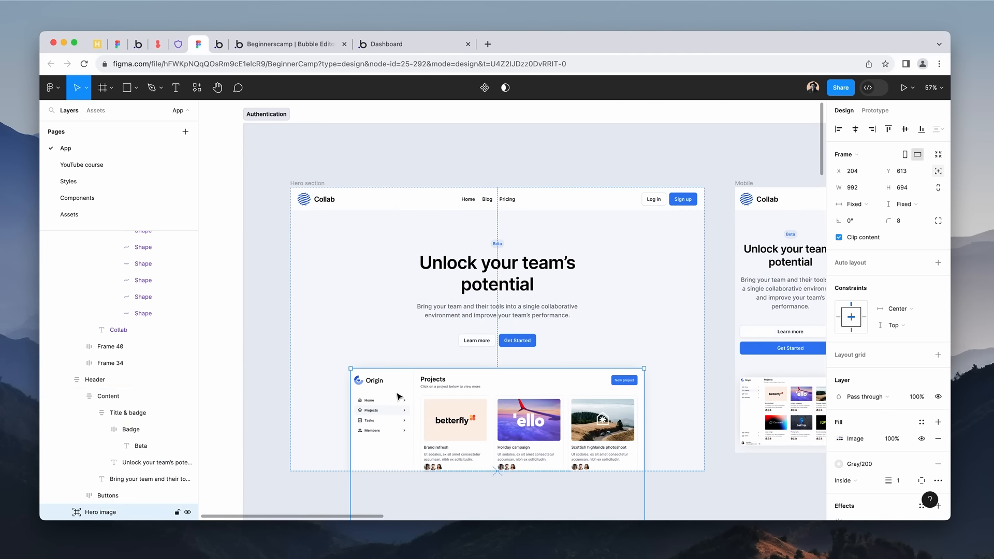
{"action": "left_click", "coordinate": [313, 184]}
{"action": "key", "text": "shift+2"}
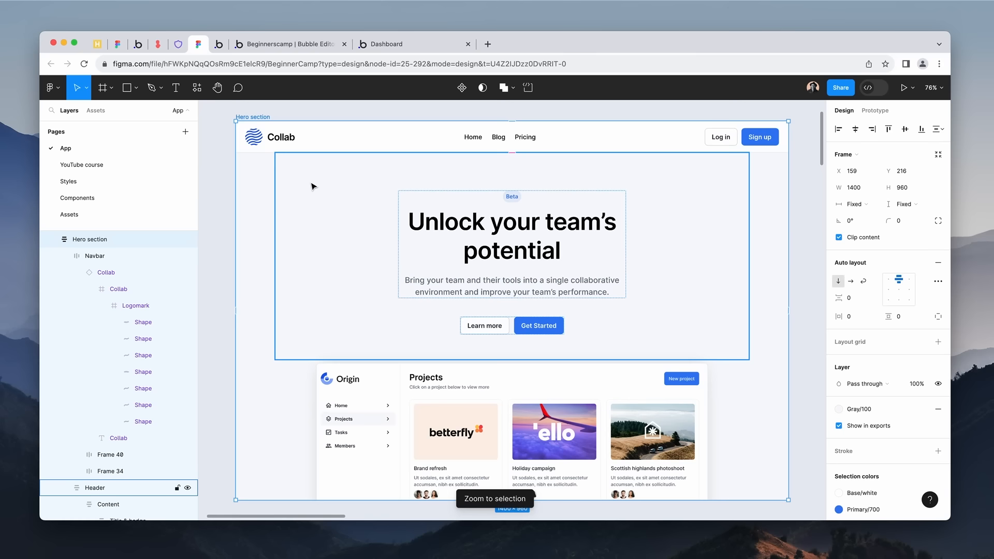
{"action": "left_click", "coordinate": [438, 392]}
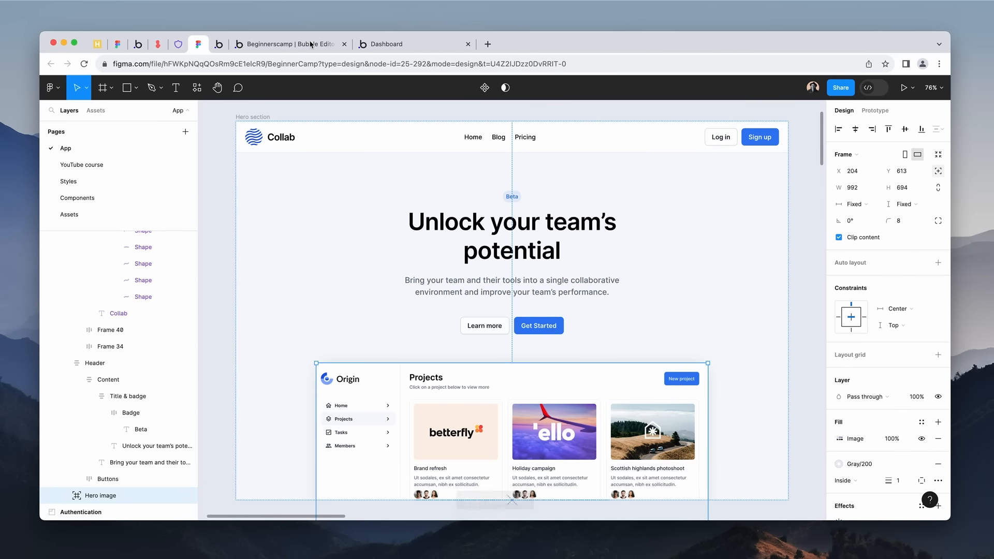
- Switch to the Bubble editor and place a horizontally centred image, about 485 by 212 px, below the buttons in the hero section group
{"action": "left_click", "coordinate": [287, 44]}
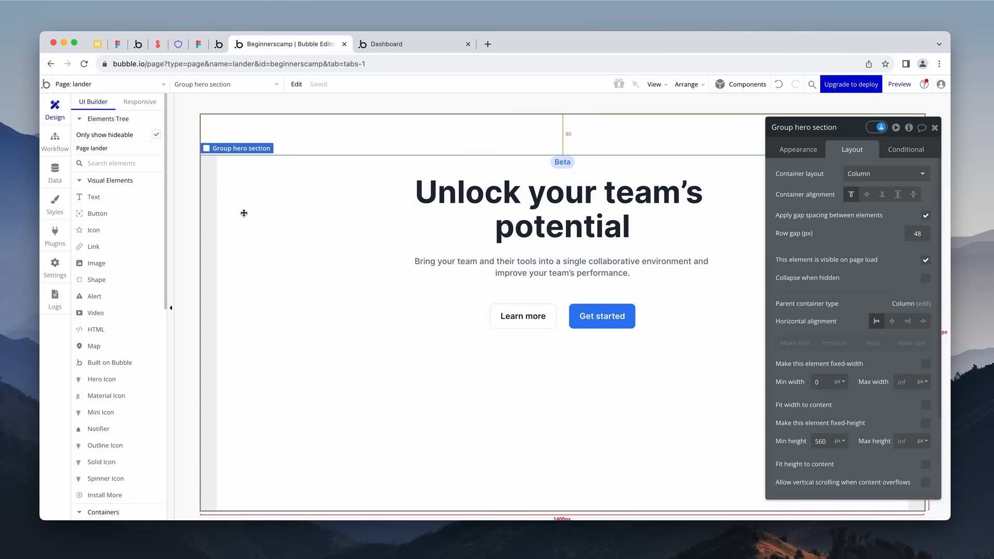
{"action": "left_click", "coordinate": [103, 263]}
{"action": "left_click_drag", "start_coordinate": [348, 378], "coordinate": [564, 470]}
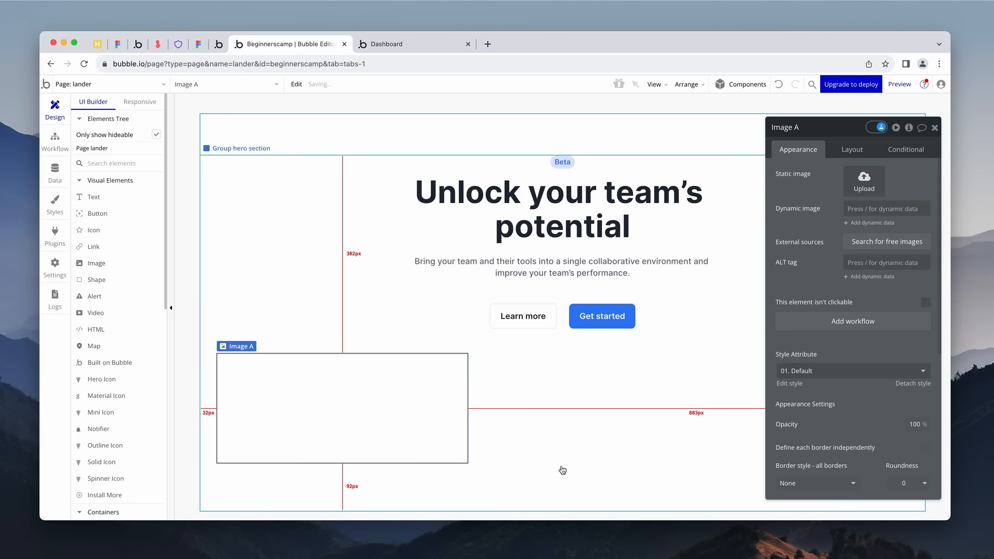
{"action": "left_click", "coordinate": [849, 151]}
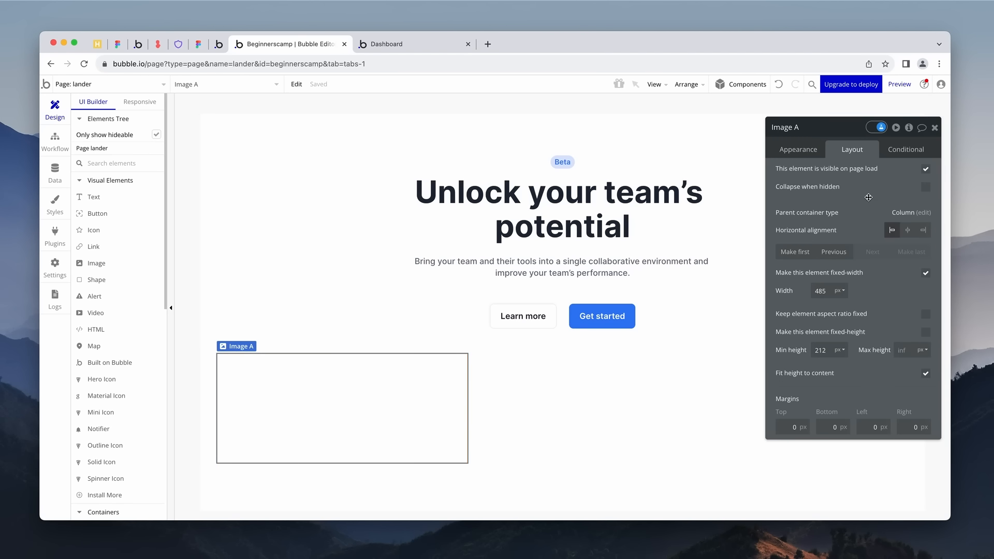
{"action": "left_click", "coordinate": [908, 230]}
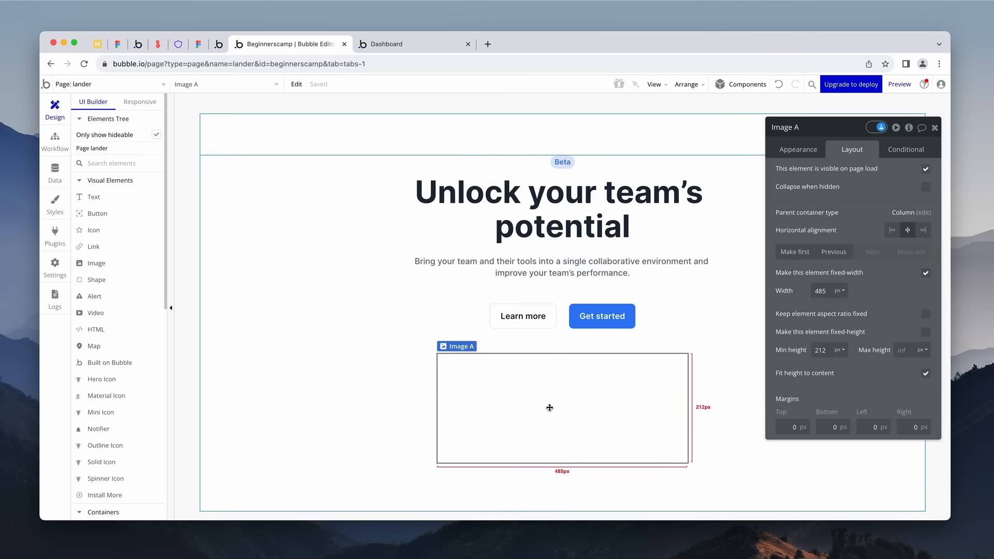
- Remove the image's fixed width and set its maximum width to 992 px
{"action": "left_click", "coordinate": [926, 273]}
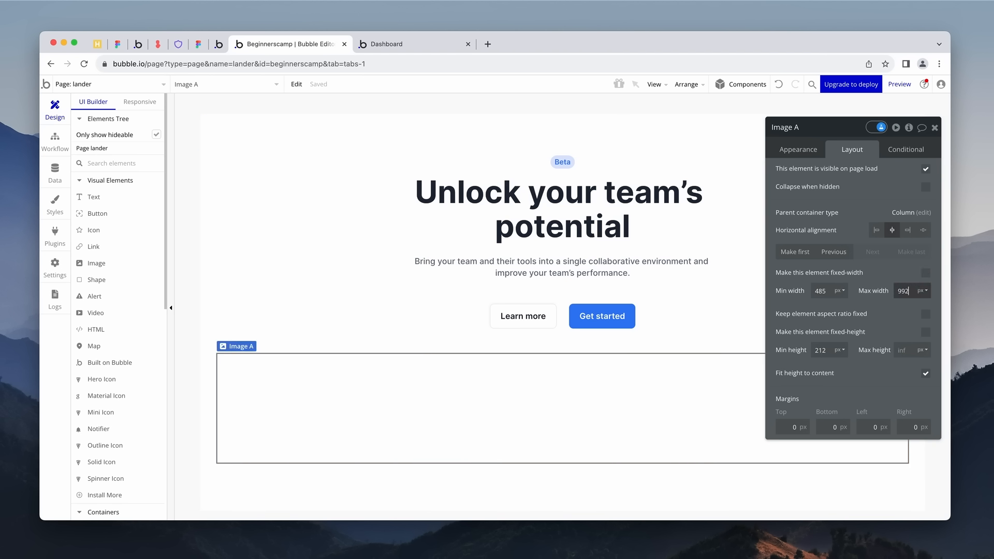
{"action": "left_click", "coordinate": [886, 319]}
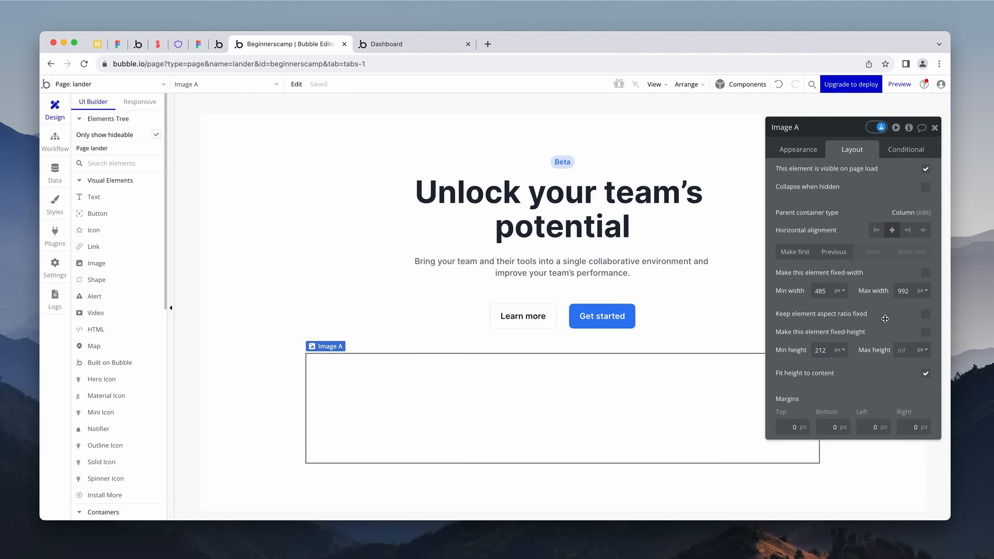
{"action": "mouse_move", "coordinate": [885, 318]}
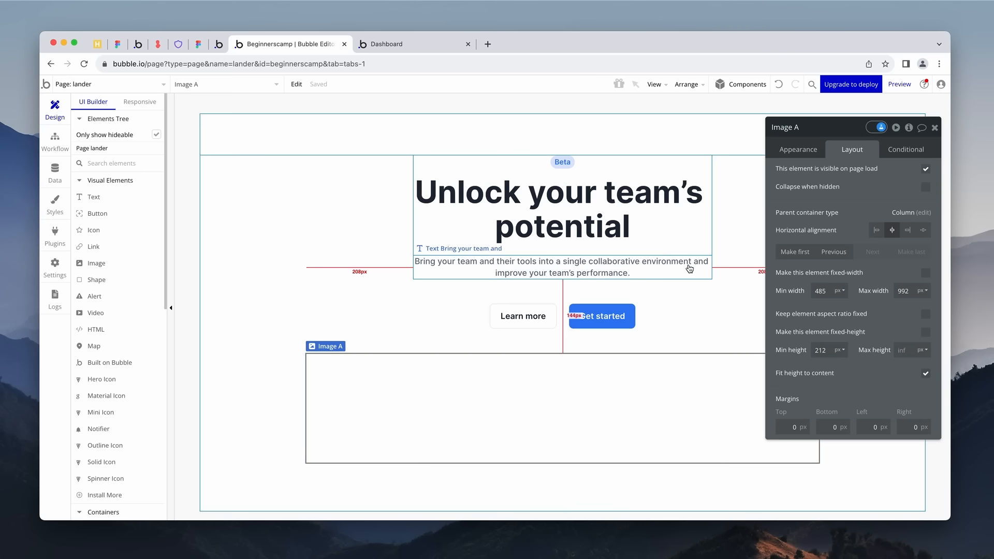
- Check how the image adapts at the 992 px responsive breakpoint, then return to the page builder
{"action": "left_click", "coordinate": [140, 101]}
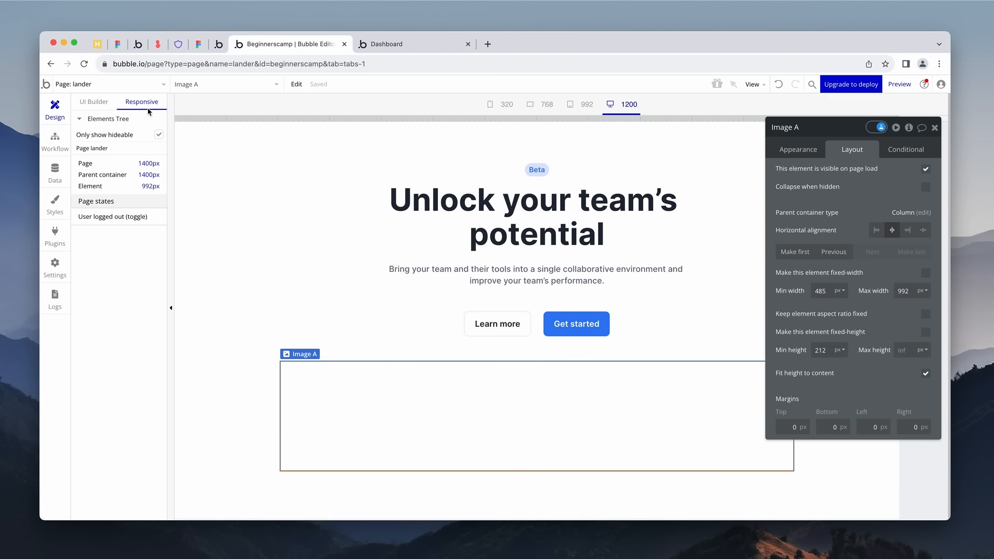
{"action": "left_click", "coordinate": [591, 106]}
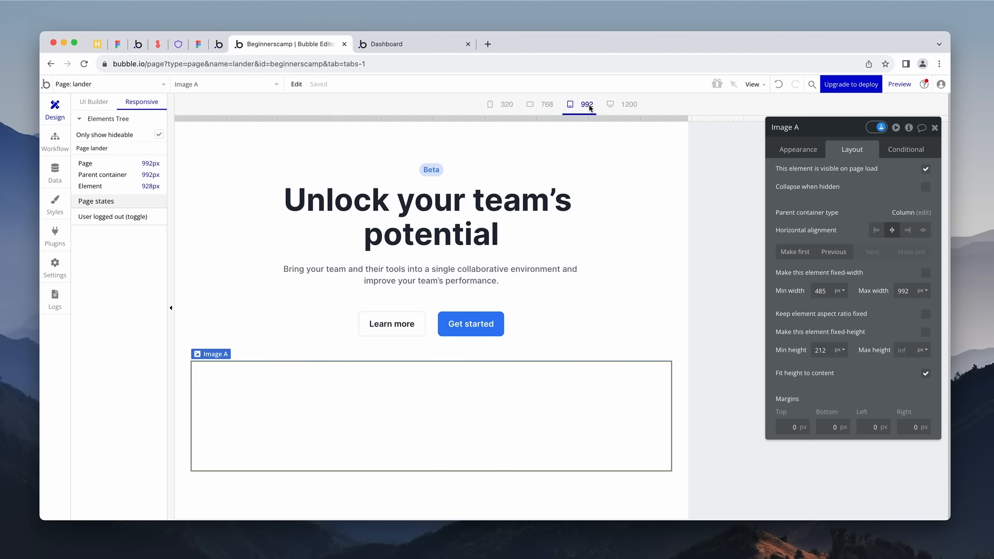
{"action": "left_click", "coordinate": [93, 102]}
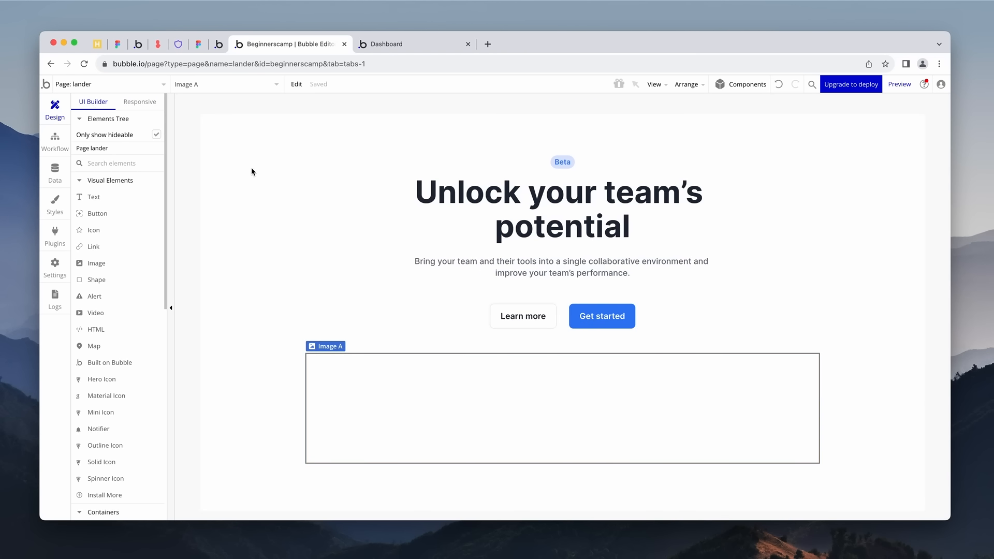
- Open Projects.png from the app's file manager, copy its URL and close the image
{"action": "double_click", "coordinate": [528, 394]}
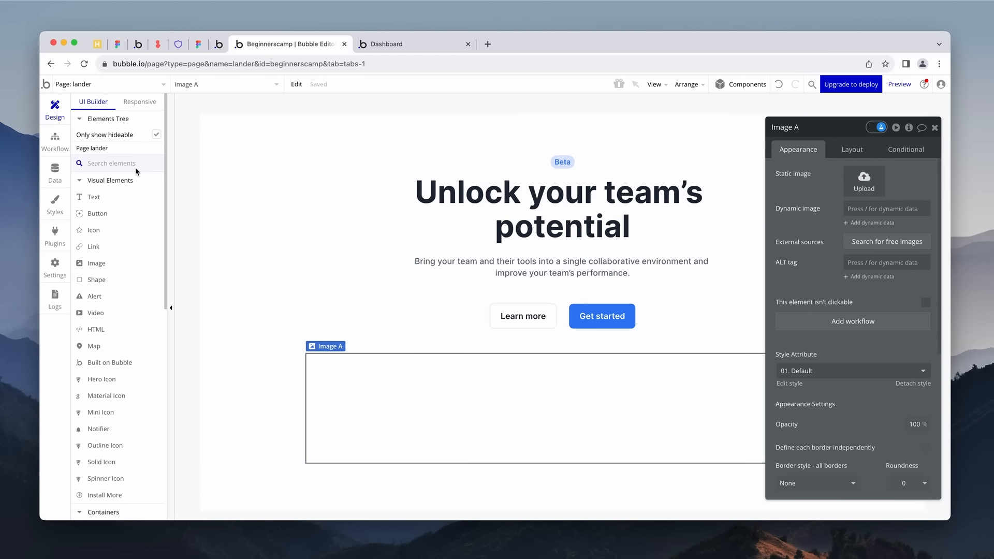
{"action": "left_click", "coordinate": [55, 171]}
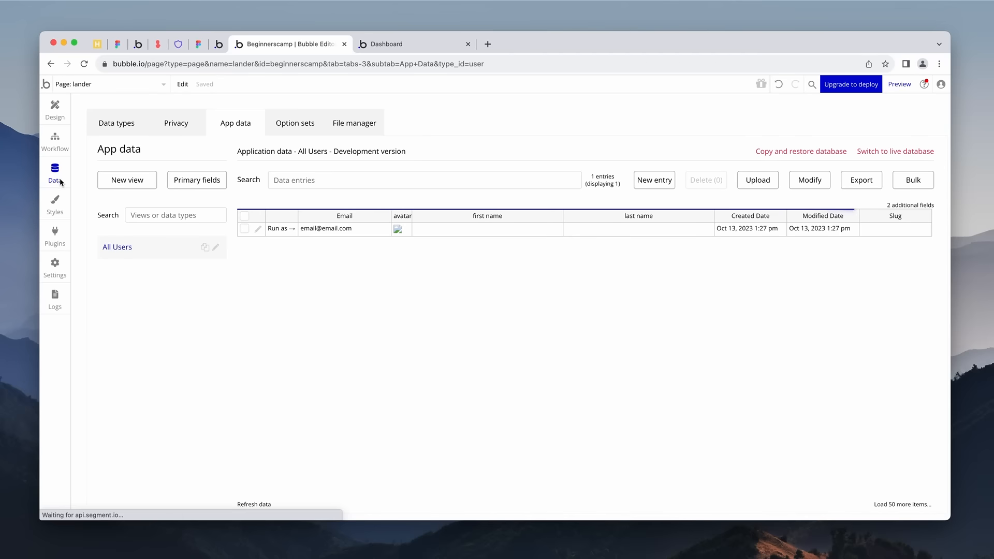
{"action": "left_click", "coordinate": [356, 125]}
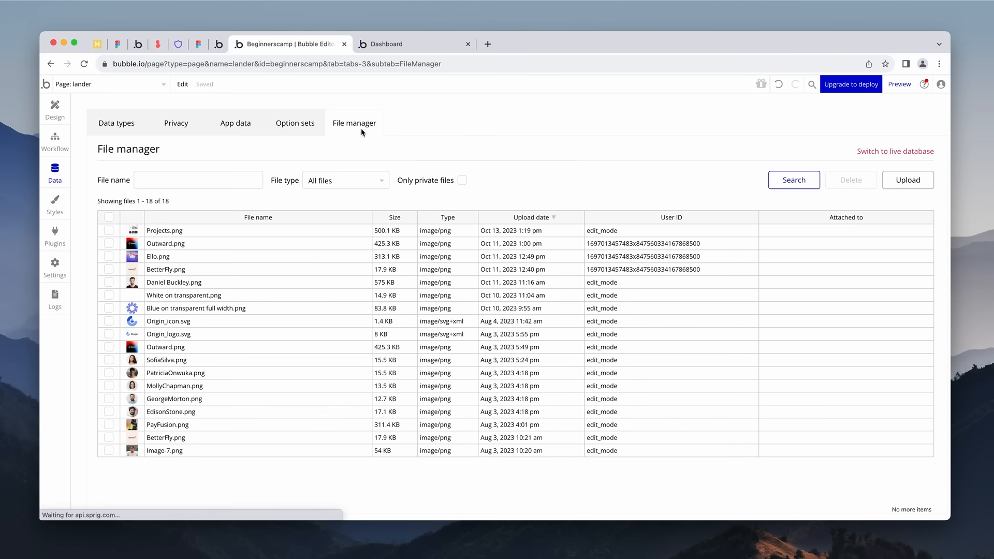
{"action": "left_click", "coordinate": [173, 230]}
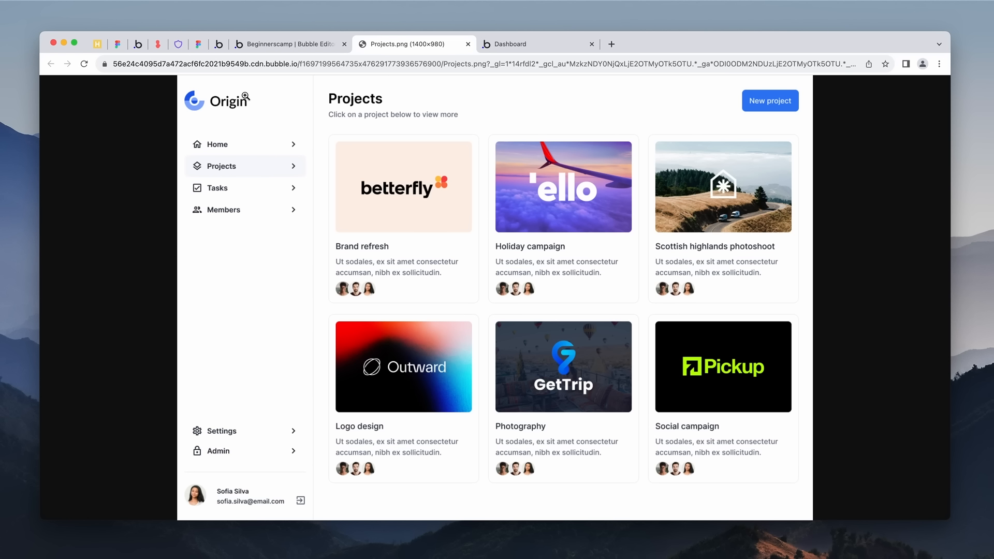
{"action": "left_click", "coordinate": [246, 64]}
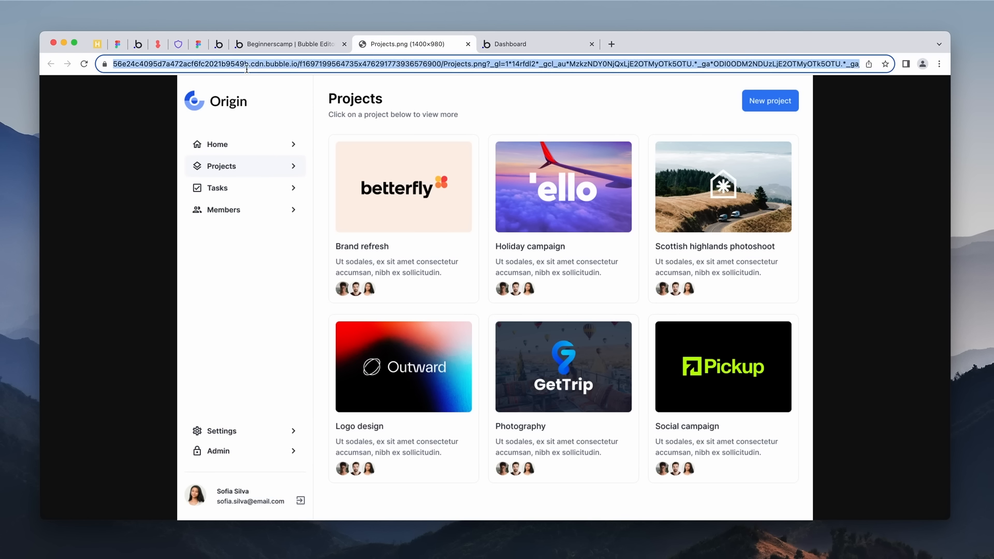
{"action": "left_click", "coordinate": [468, 44]}
- Return to the page design and paste the Projects.png URL as the image element's dynamic image
{"action": "left_click", "coordinate": [55, 106]}
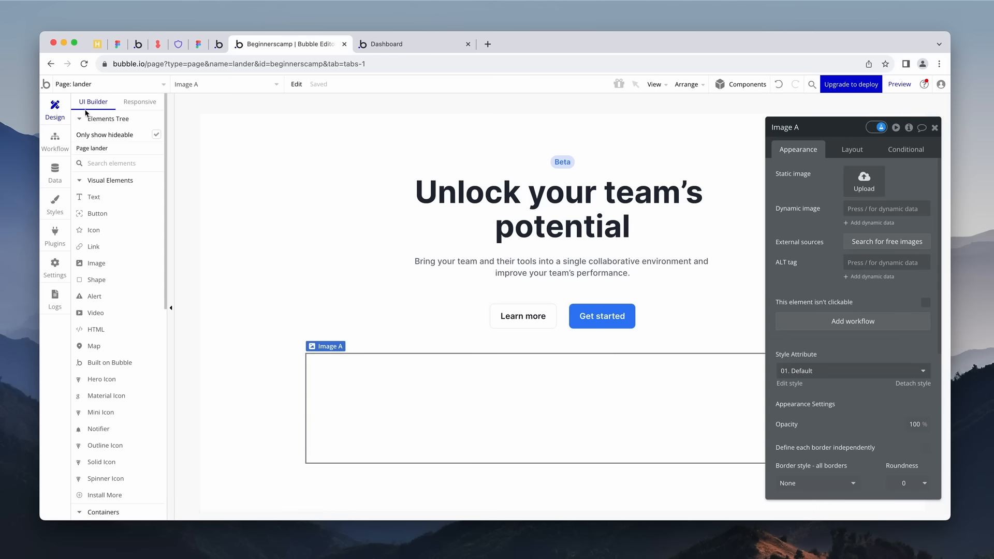
{"action": "left_click", "coordinate": [847, 213]}
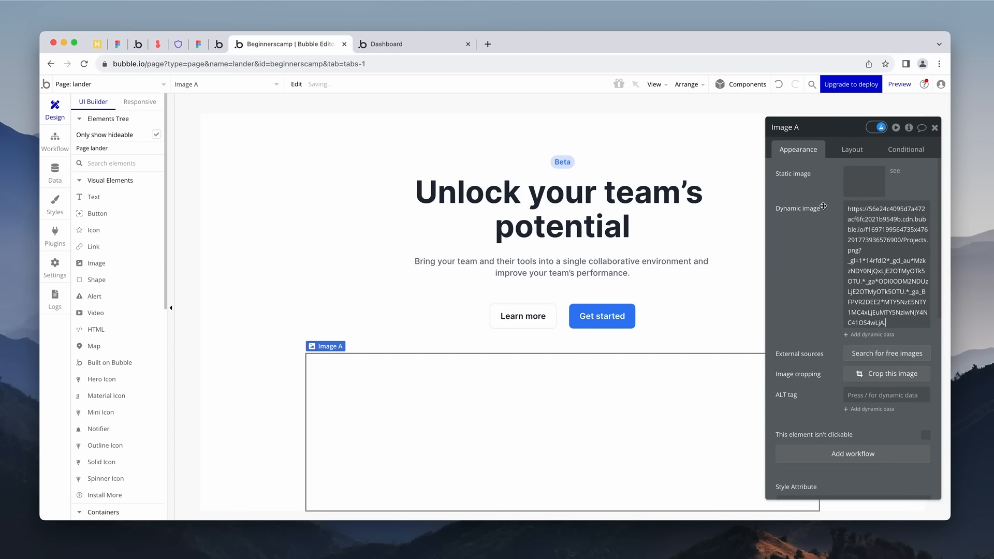
{"action": "key", "text": "super+v"}
{"action": "left_click_drag", "start_coordinate": [822, 216], "coordinate": [155, 216]}
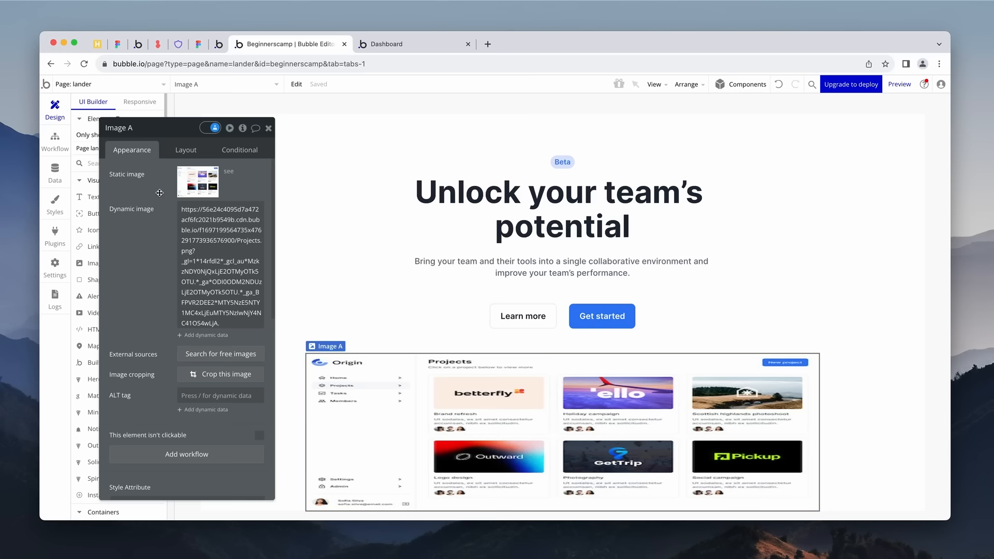
- Set the image's minimum width to 0, clear its minimum height and keep its aspect ratio fixed
{"action": "left_click", "coordinate": [175, 151]}
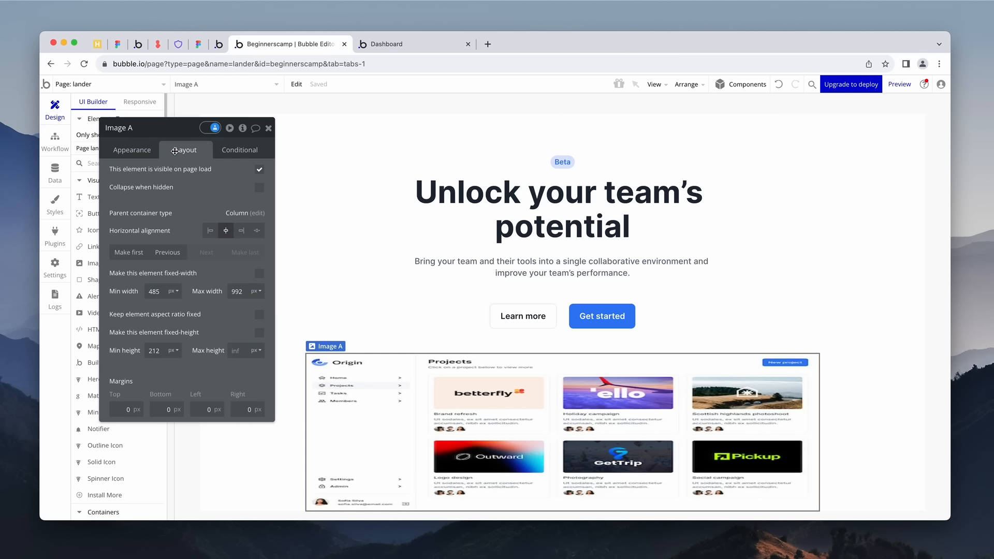
{"action": "left_click_drag", "start_coordinate": [161, 291], "coordinate": [137, 290]}
{"action": "type", "text": "0"}
{"action": "left_click_drag", "start_coordinate": [162, 351], "coordinate": [128, 350]}
{"action": "key", "text": "BackSpace"}
{"action": "left_click", "coordinate": [260, 316]}
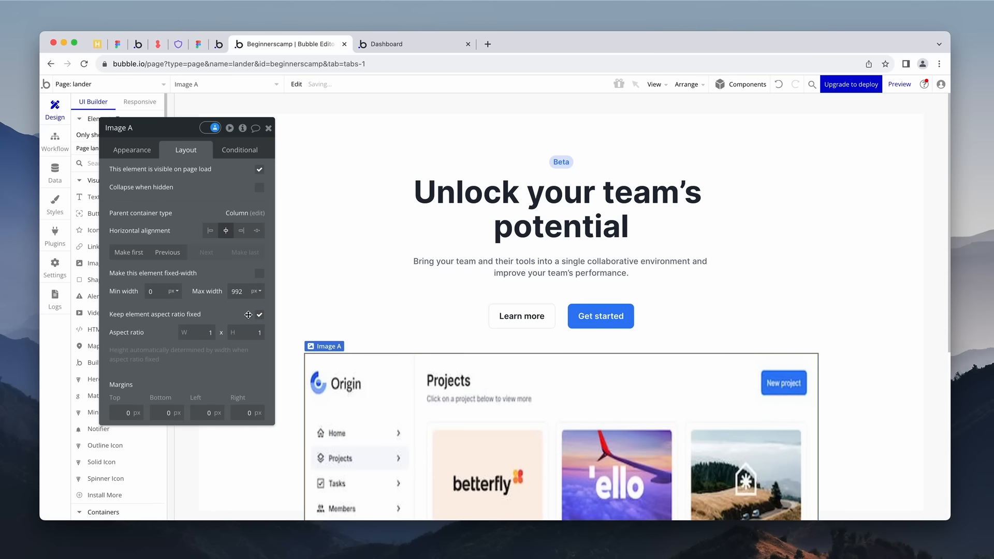
- Set the image's aspect ratio to 10 by 7
{"action": "scroll", "coordinate": [570, 259], "scroll_direction": "down", "scroll_amount": 3}
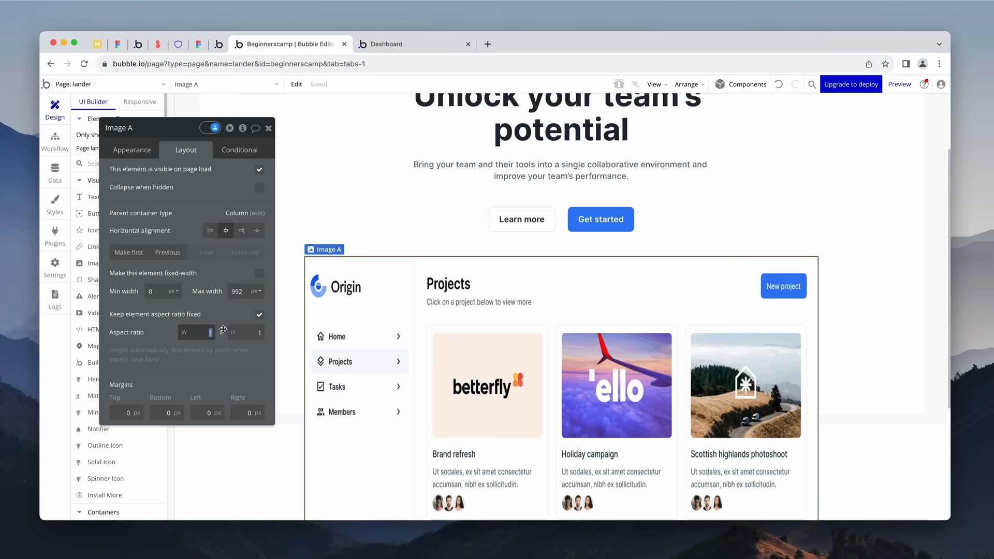
{"action": "type", "text": "10"}
{"action": "left_click", "coordinate": [236, 333]}
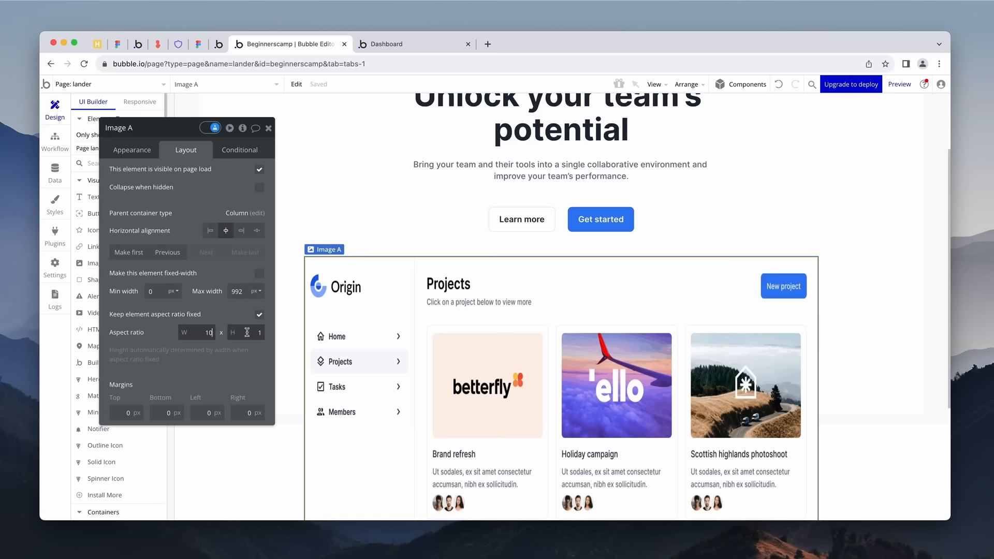
{"action": "type", "text": "7"}
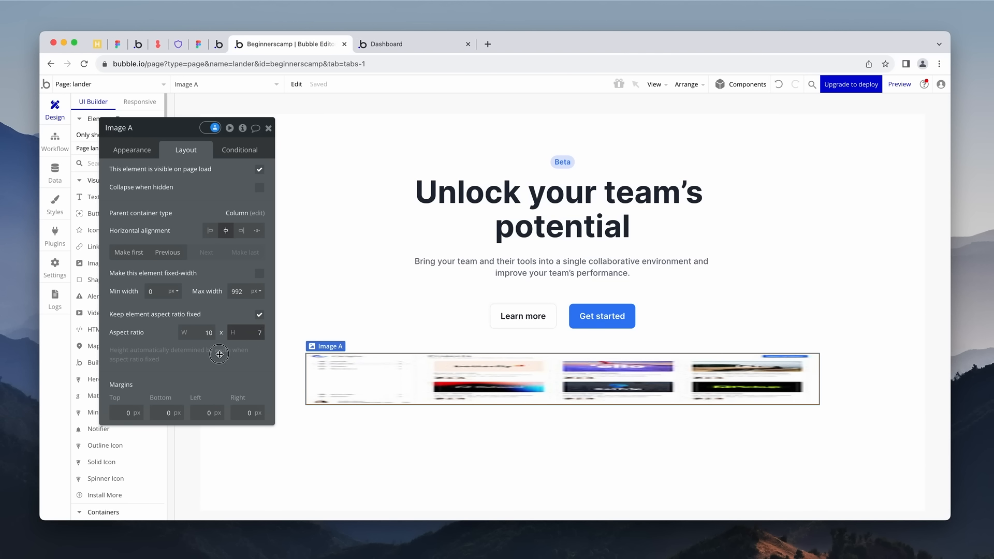
{"action": "scroll", "coordinate": [377, 333], "scroll_direction": "down", "scroll_amount": 3}
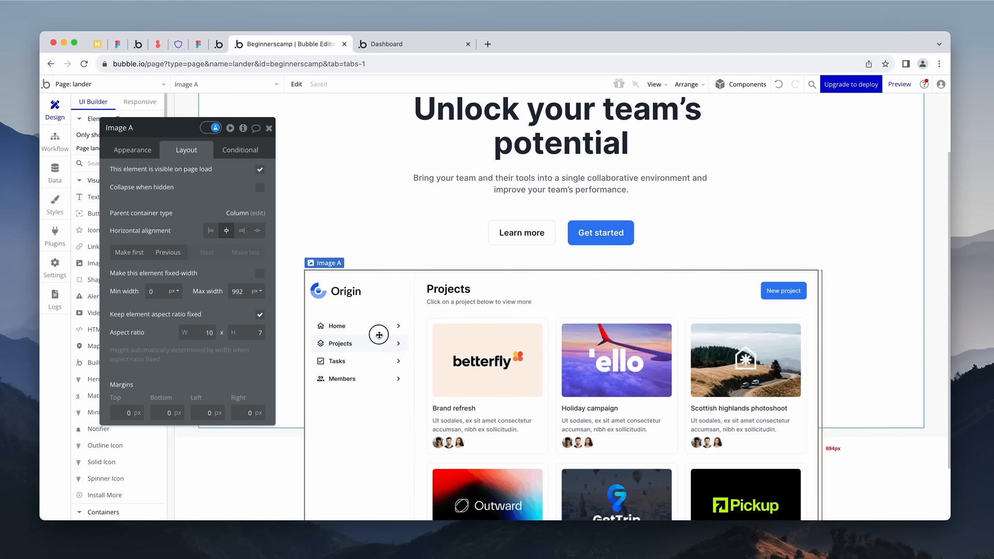
- Clear the hero section group's minimum height to 0 and make its height fit the content
{"action": "left_click", "coordinate": [294, 330]}
{"action": "scroll", "coordinate": [209, 430], "scroll_direction": "down", "scroll_amount": 1}
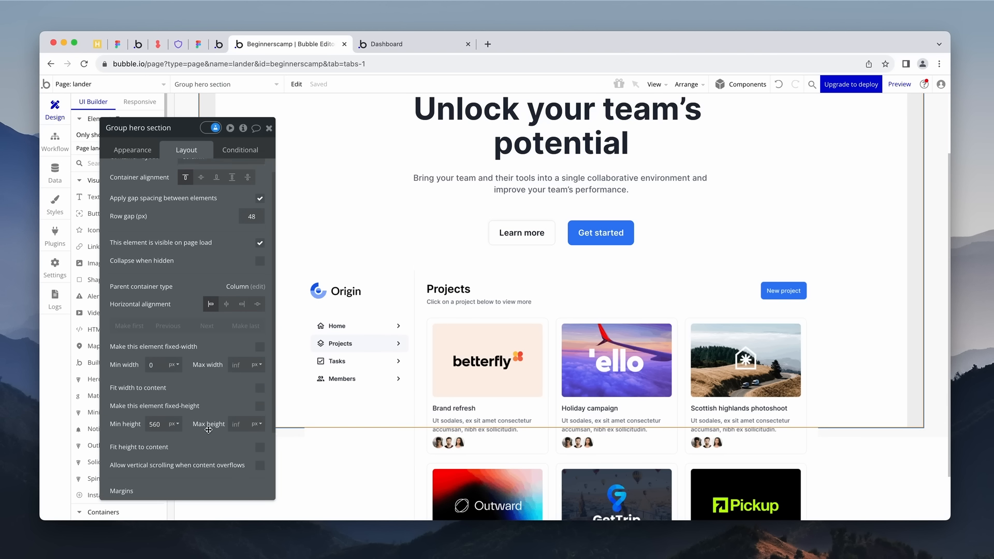
{"action": "double_click", "coordinate": [161, 421]}
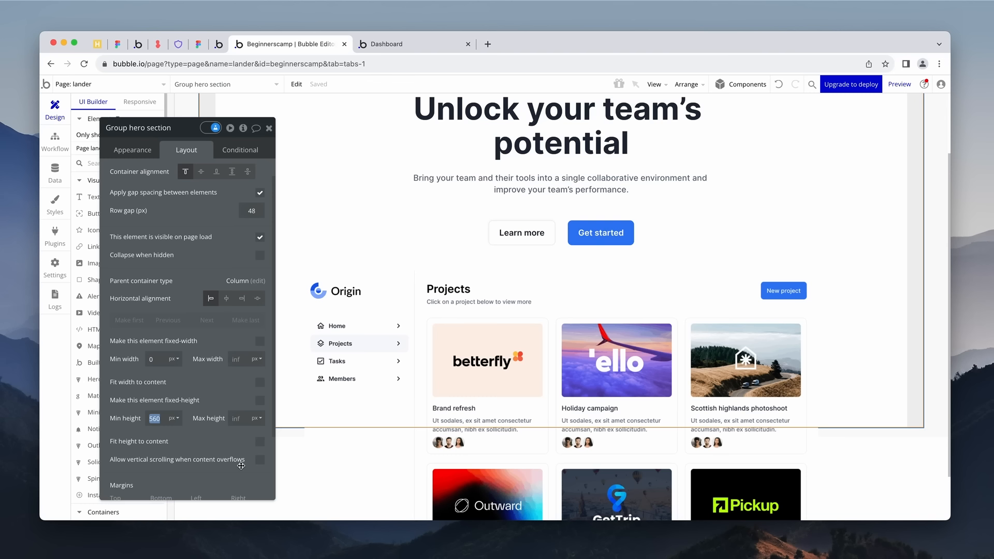
{"action": "key", "text": "BackSpace"}
{"action": "left_click", "coordinate": [260, 443]}
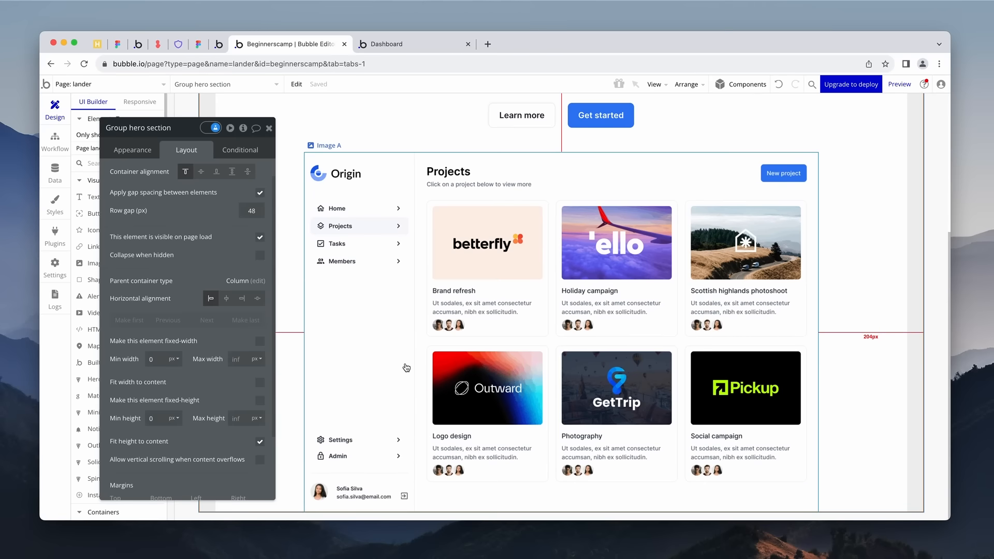
- Open the appearance settings of the image in the hero section
{"action": "left_click", "coordinate": [398, 372]}
{"action": "left_click", "coordinate": [134, 154]}
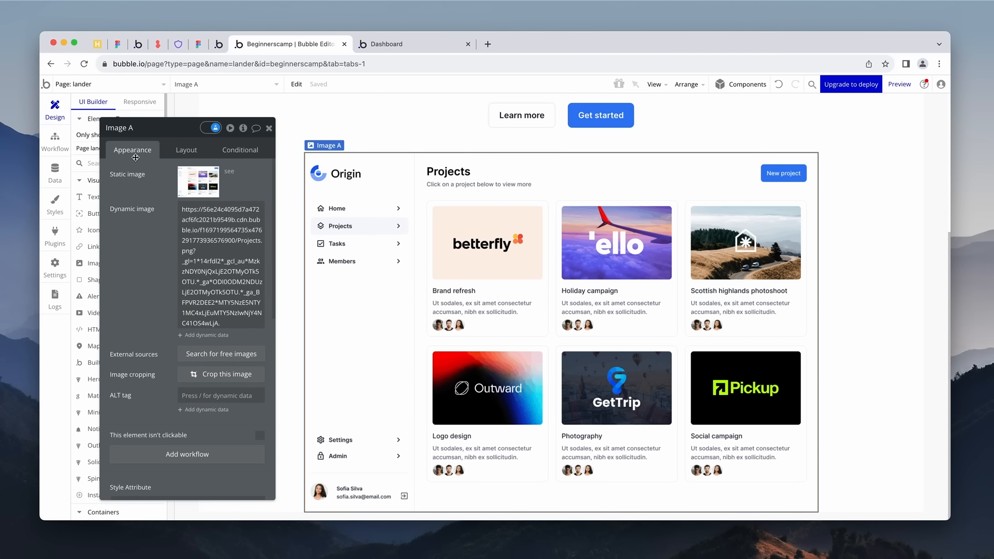
{"action": "left_click_drag", "start_coordinate": [135, 157], "coordinate": [151, 152]}
- Switch to the app preview and load the lander page by replacing test with lander in the URL path
{"action": "left_click", "coordinate": [394, 45]}
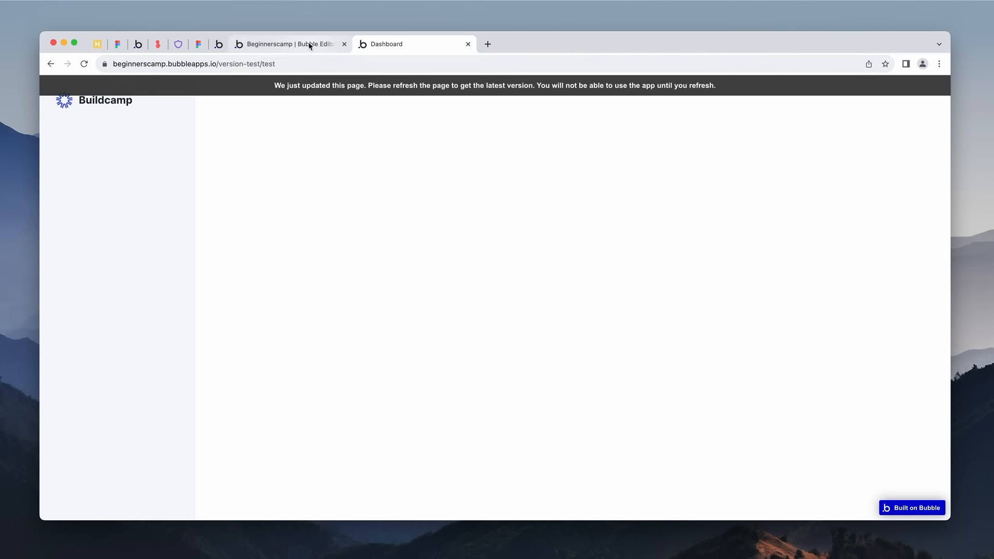
{"action": "left_click", "coordinate": [274, 64]}
{"action": "left_click", "coordinate": [271, 64]}
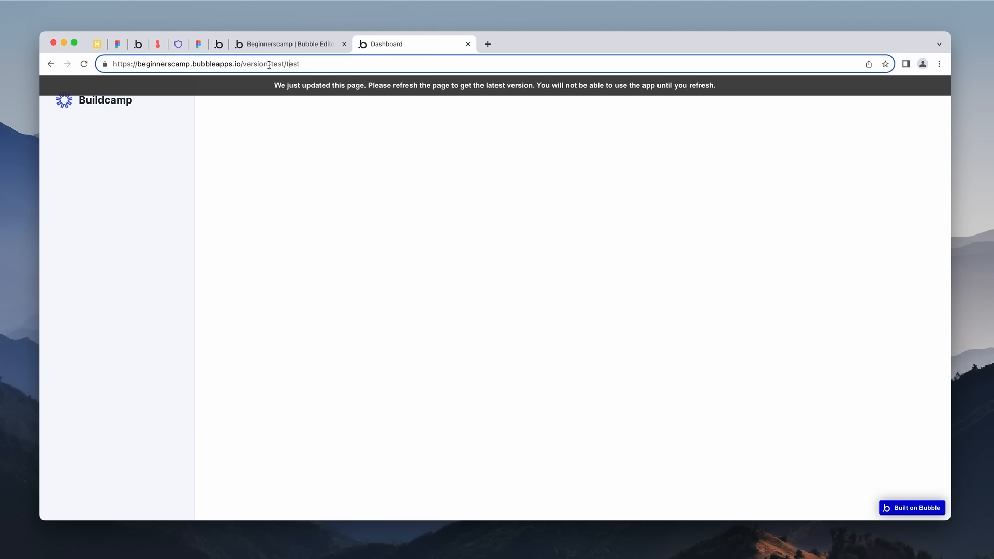
{"action": "left_click_drag", "start_coordinate": [286, 64], "coordinate": [309, 63]}
{"action": "type", "text": "lander"}
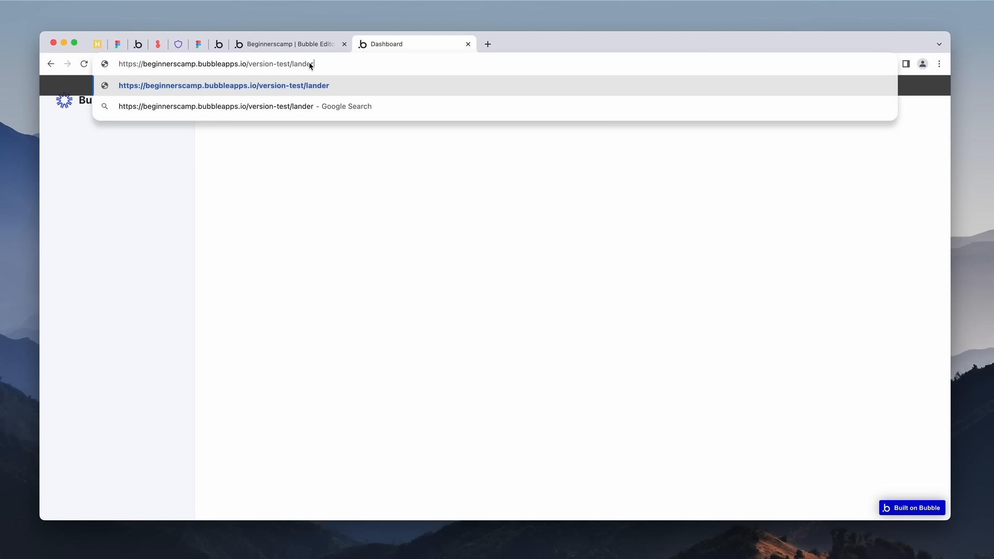
{"action": "key", "text": "Return"}
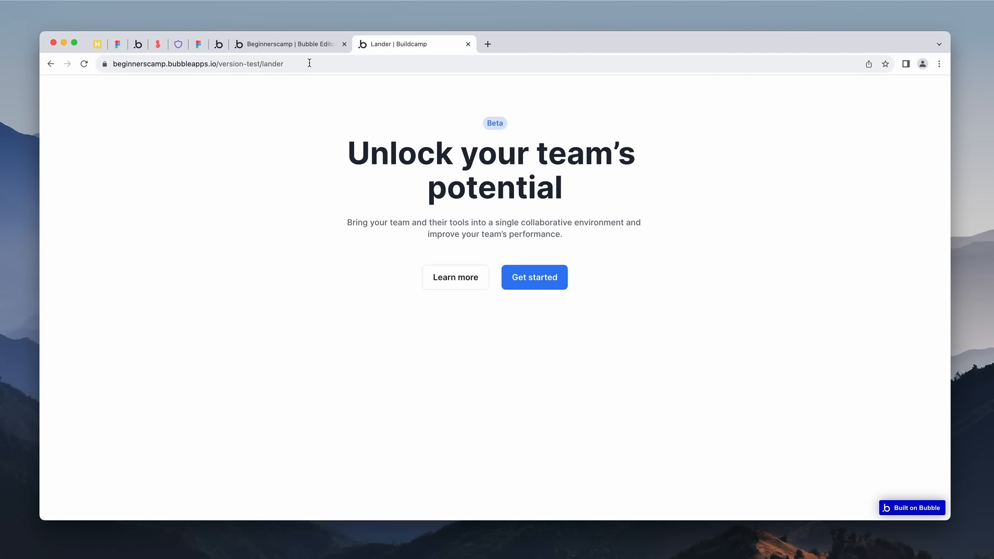
- Review the hero section and its projects image in the lander page preview and return to the Bubble editor
{"action": "scroll", "coordinate": [357, 188], "scroll_direction": "down", "scroll_amount": 5}
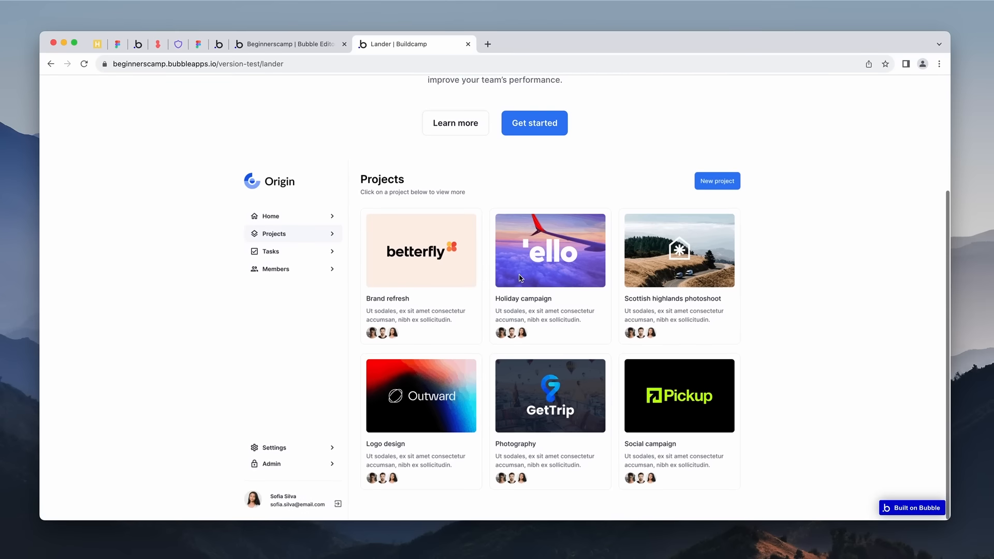
{"action": "scroll", "coordinate": [588, 331], "scroll_direction": "up", "scroll_amount": 5}
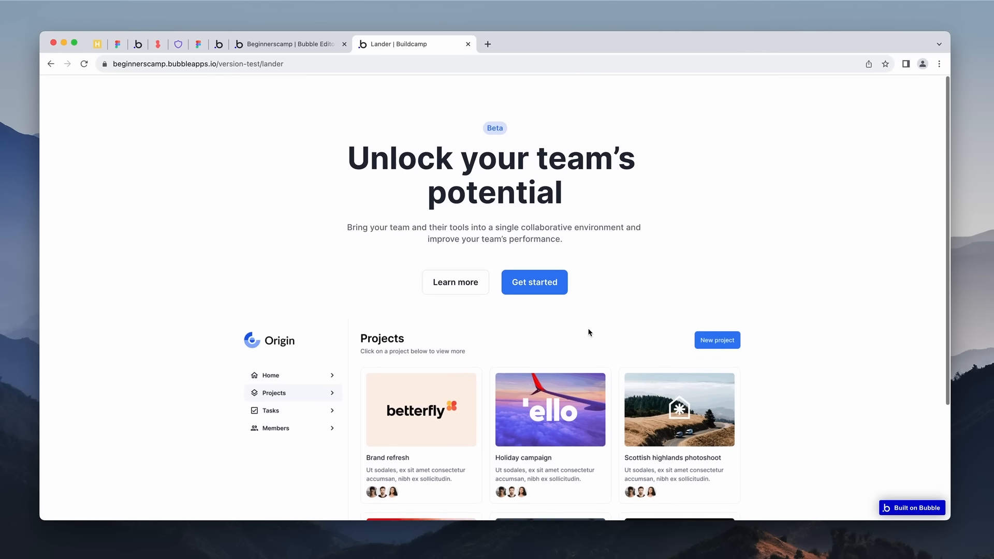
{"action": "left_click", "coordinate": [282, 45]}
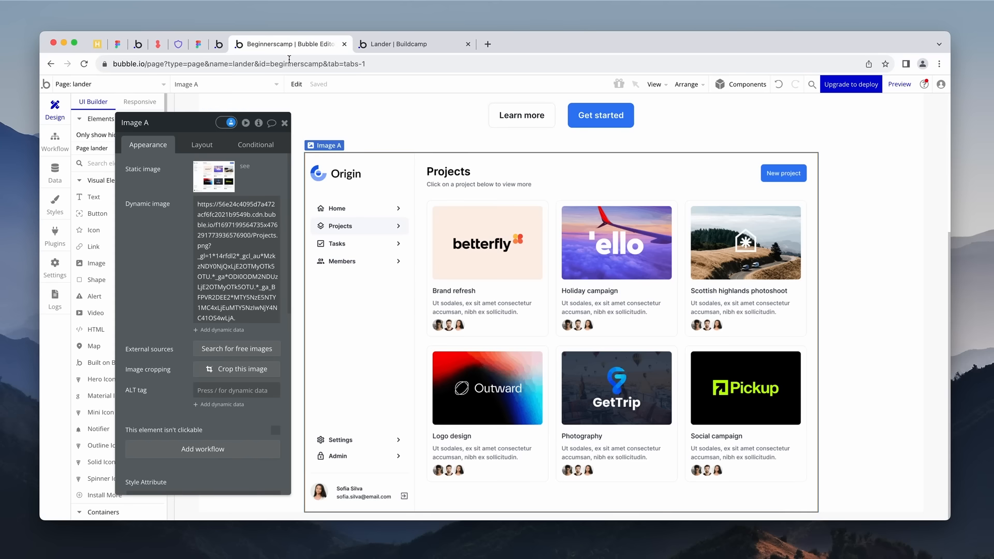
- Give the hero image an outset shadow with a blur radius of 40 and a spread radius of 20
{"action": "scroll", "coordinate": [207, 197], "scroll_direction": "down", "scroll_amount": 8}
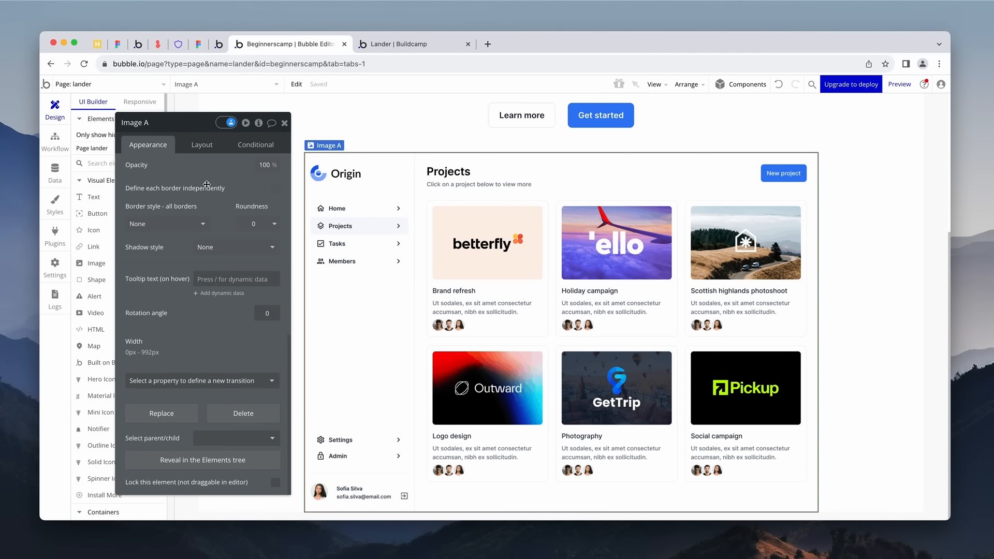
{"action": "left_click", "coordinate": [222, 276]}
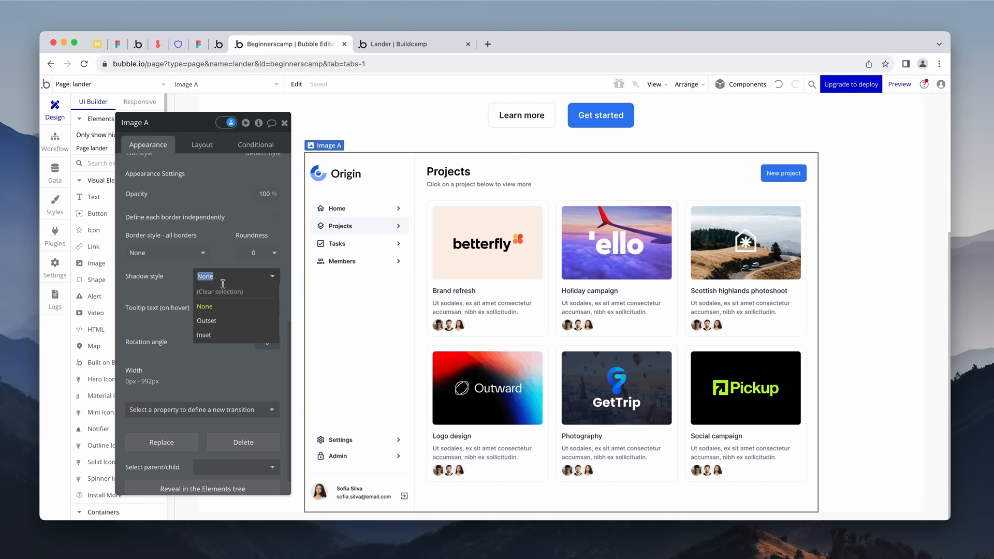
{"action": "left_click", "coordinate": [226, 322]}
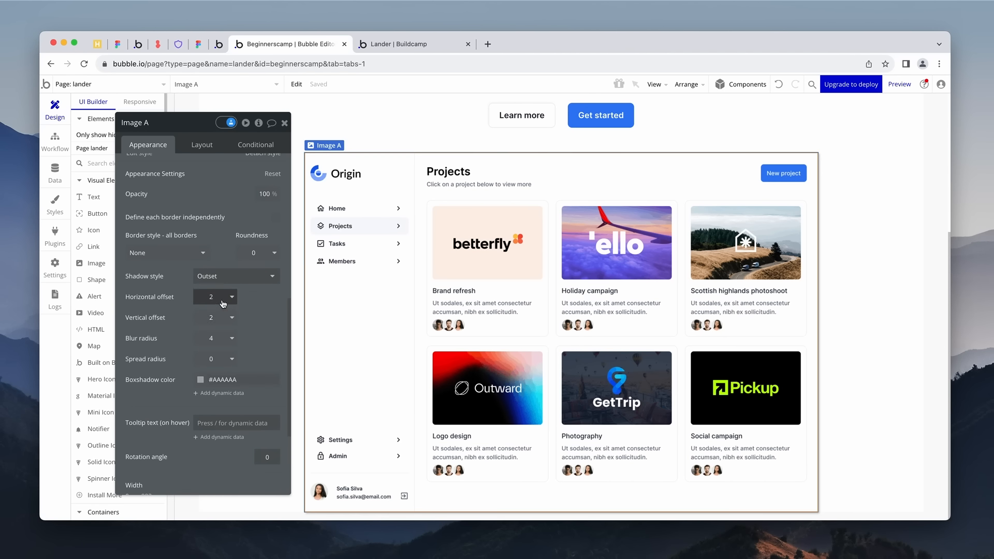
{"action": "scroll", "coordinate": [222, 318], "scroll_direction": "down", "scroll_amount": 2}
{"action": "left_click", "coordinate": [223, 331]}
{"action": "type", "text": "20"}
{"action": "key", "text": "Return"}
{"action": "left_click", "coordinate": [219, 314]}
{"action": "type", "text": "40"}
{"action": "key", "text": "Return"}
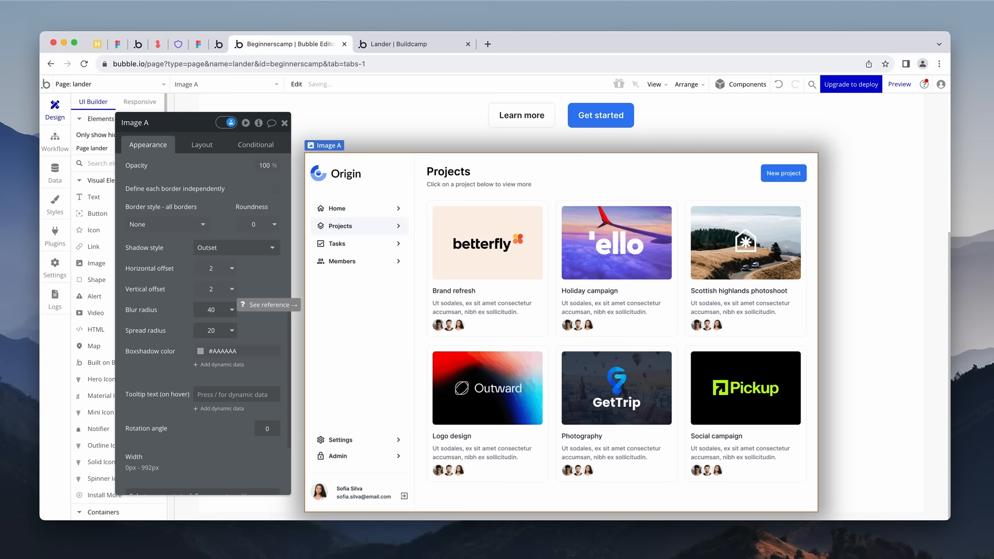
- Set the image's box shadow color to the Text color variable (#000000) at 5% opacity
{"action": "left_click", "coordinate": [214, 350]}
{"action": "left_click", "coordinate": [227, 489]}
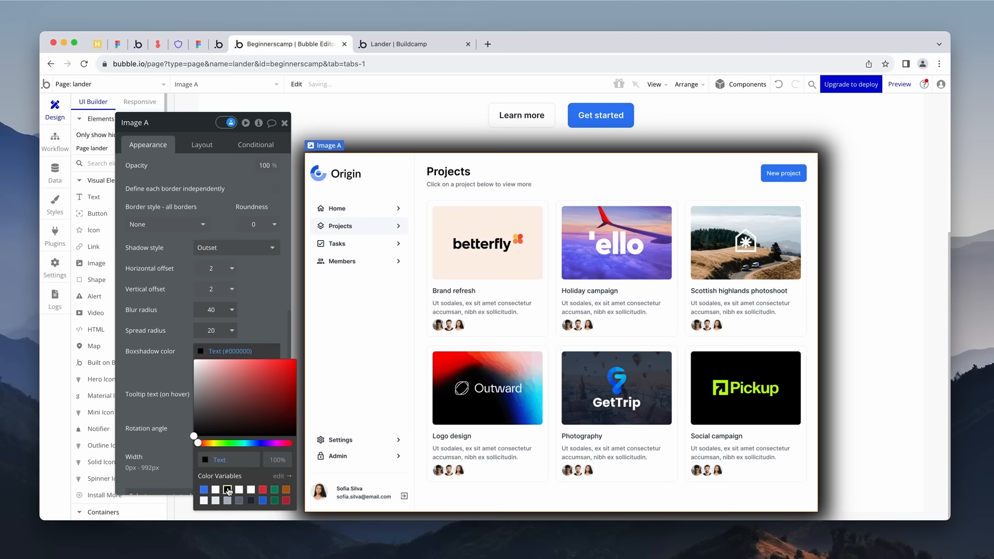
{"action": "left_click", "coordinate": [278, 462]}
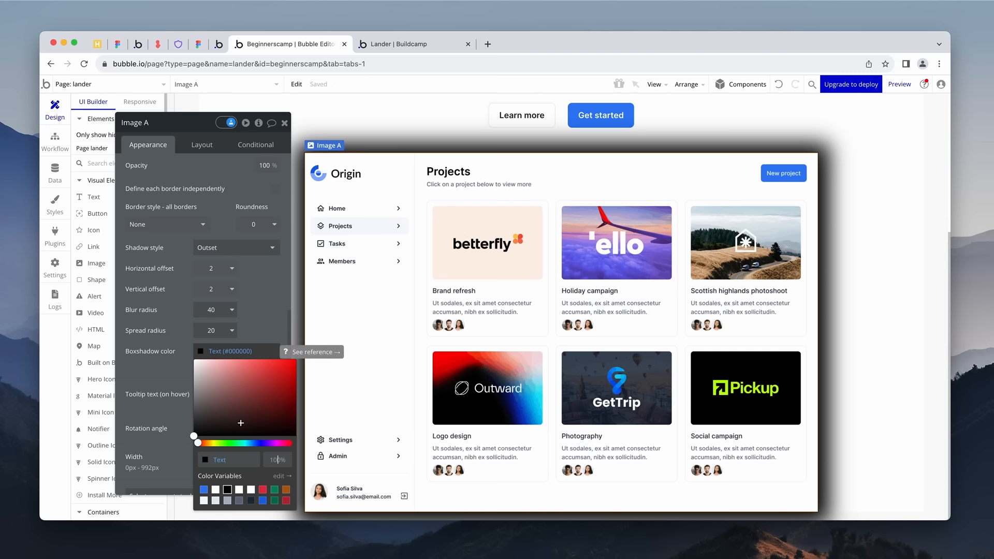
{"action": "left_click_drag", "start_coordinate": [272, 459], "coordinate": [281, 460]}
{"action": "left_click", "coordinate": [274, 460]}
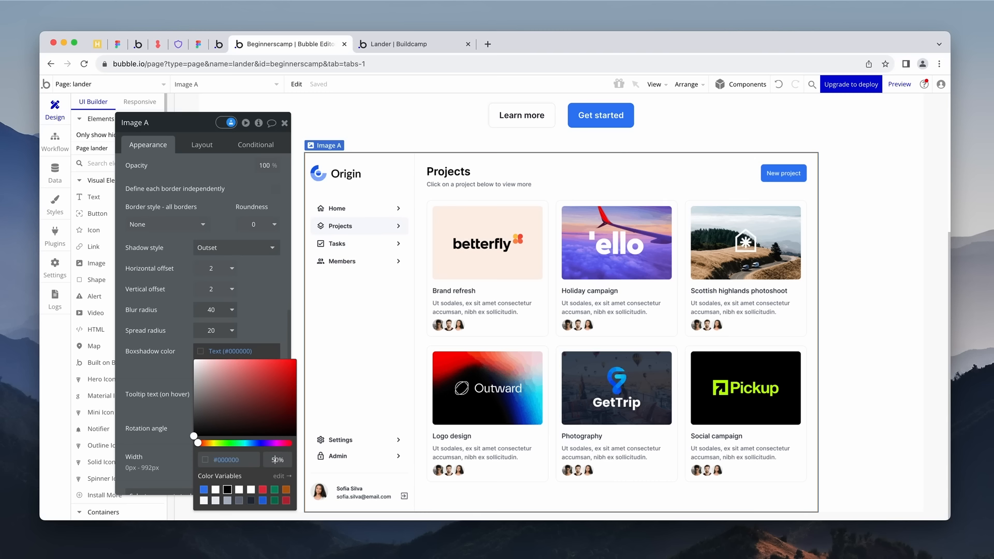
{"action": "key", "text": "Return"}
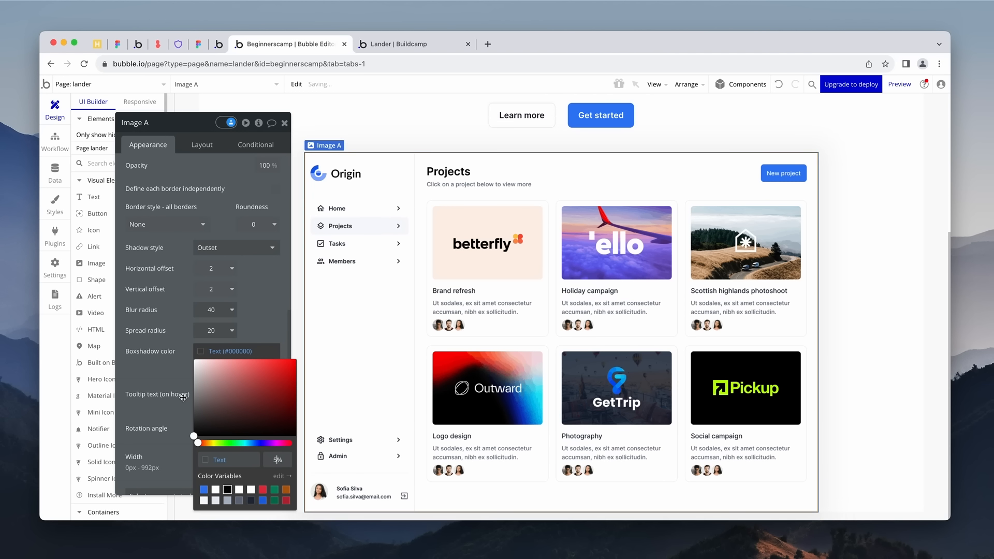
{"action": "left_click", "coordinate": [177, 386]}
{"action": "left_click", "coordinate": [391, 136]}
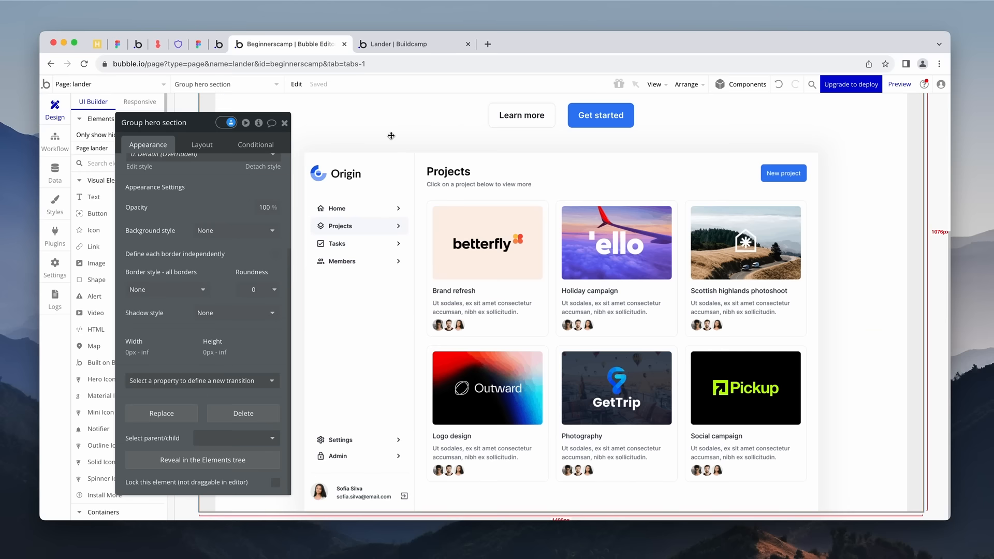
- Set the roundness of the hero image's borders to 12
{"action": "left_click", "coordinate": [396, 160]}
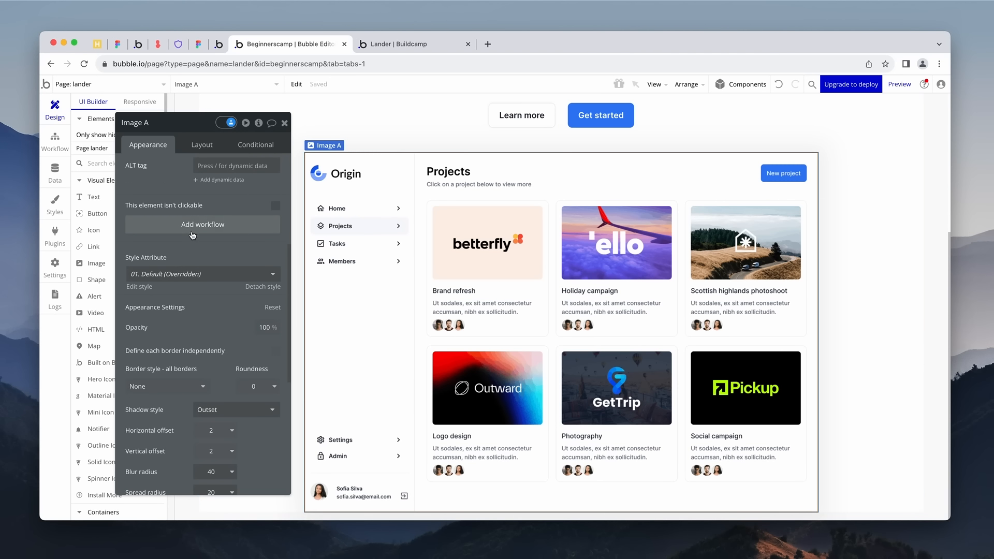
{"action": "scroll", "coordinate": [211, 253], "scroll_direction": "down", "scroll_amount": 2}
{"action": "left_click", "coordinate": [264, 332]}
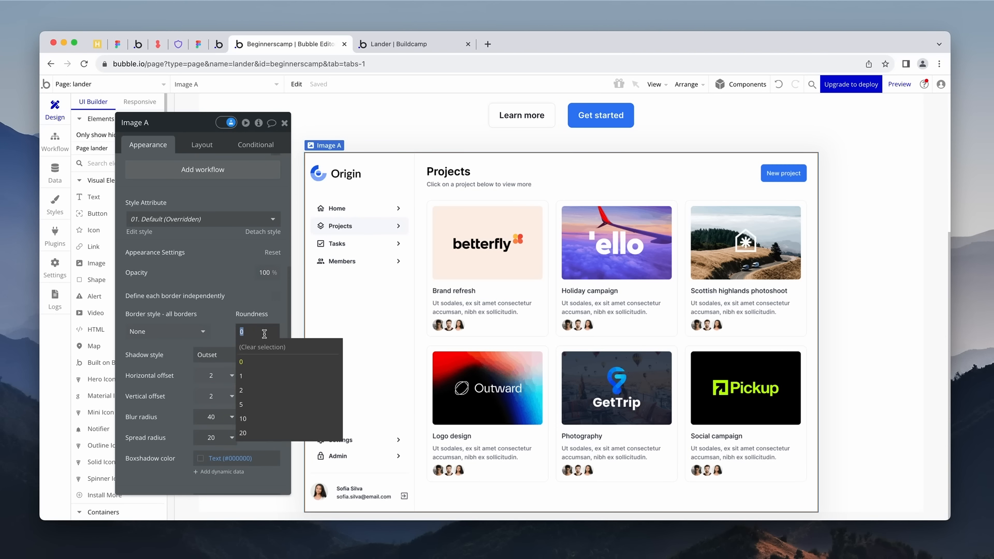
{"action": "type", "text": "16"}
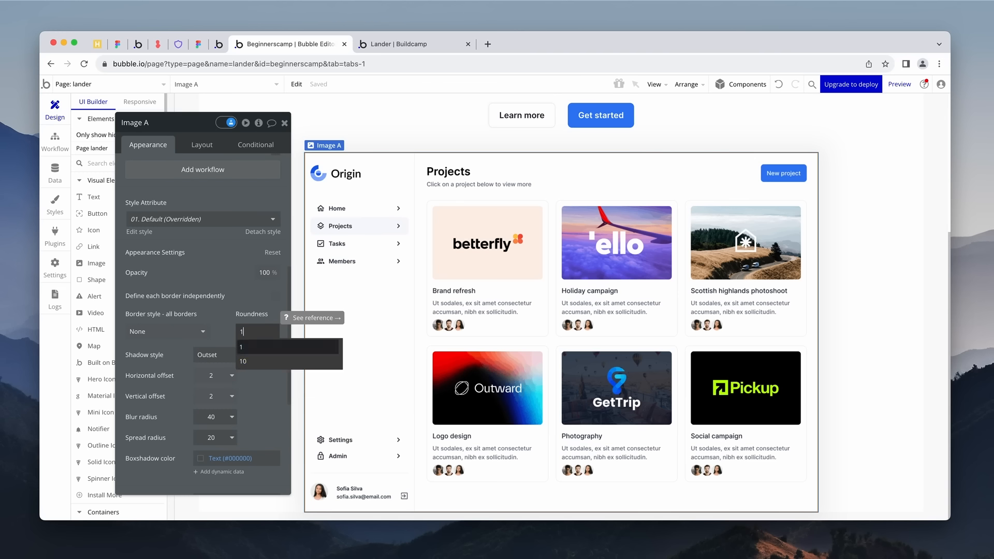
{"action": "key", "text": "Return"}
{"action": "left_click", "coordinate": [264, 334]}
{"action": "type", "text": "12"}
{"action": "key", "text": "Return"}
{"action": "left_click", "coordinate": [365, 136]}
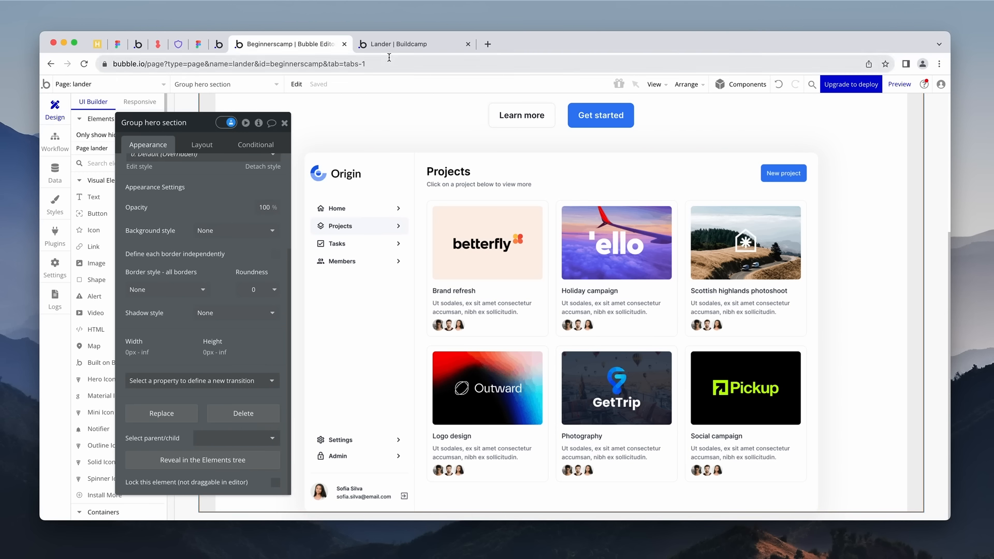
- Reload the lander page preview to check the image's shadow and rounded corners, and return to the editor
{"action": "left_click", "coordinate": [399, 44]}
{"action": "key", "text": "super+r"}
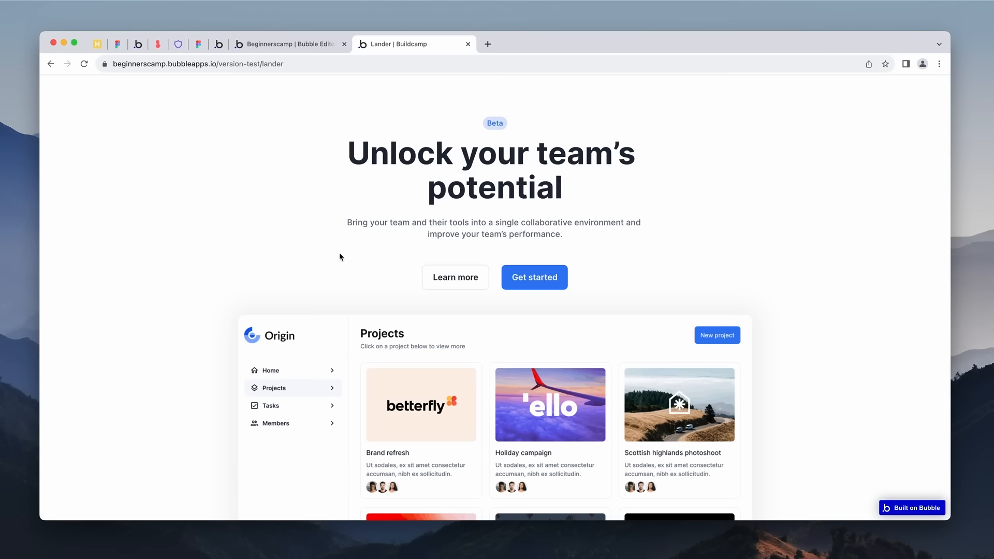
{"action": "left_click", "coordinate": [305, 50]}
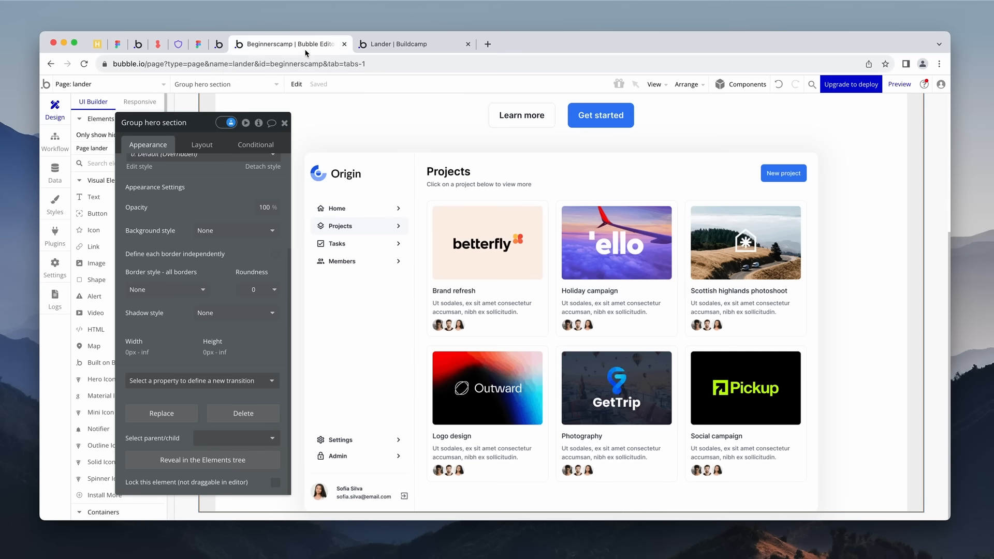
- Open the responsive view, move the property editor off the page and inspect the hero section at 768 px width
{"action": "left_click", "coordinate": [139, 103]}
{"action": "left_click_drag", "start_coordinate": [182, 171], "coordinate": [796, 167]}
{"action": "scroll", "coordinate": [585, 184], "scroll_direction": "up", "scroll_amount": 3}
{"action": "scroll", "coordinate": [585, 184], "scroll_direction": "up", "scroll_amount": 4}
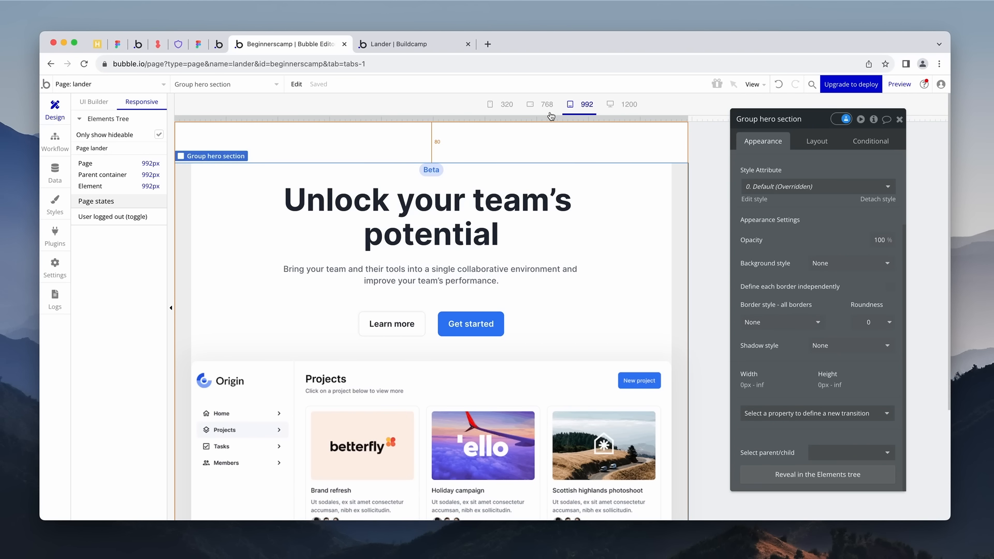
{"action": "left_click", "coordinate": [545, 106]}
{"action": "scroll", "coordinate": [514, 178], "scroll_direction": "down", "scroll_amount": 4}
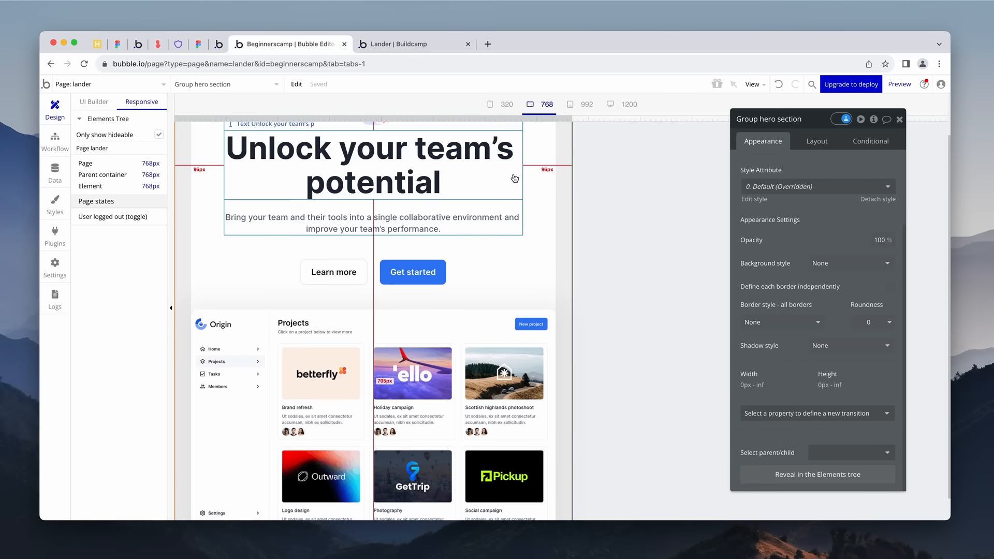
- Inspect the hero section at the 320 px breakpoint and at a page width of 375 px
{"action": "left_click", "coordinate": [505, 106]}
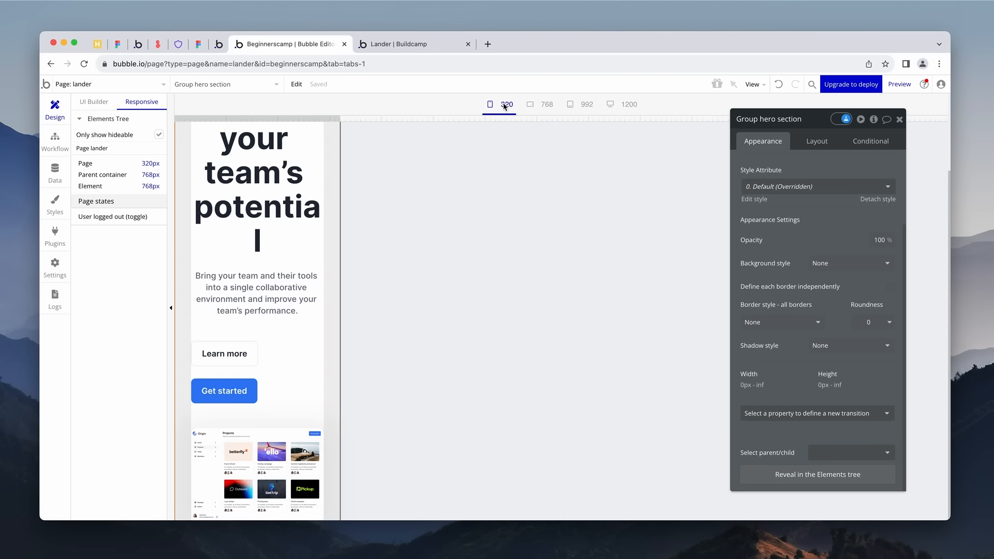
{"action": "scroll", "coordinate": [334, 142], "scroll_direction": "up", "scroll_amount": 4}
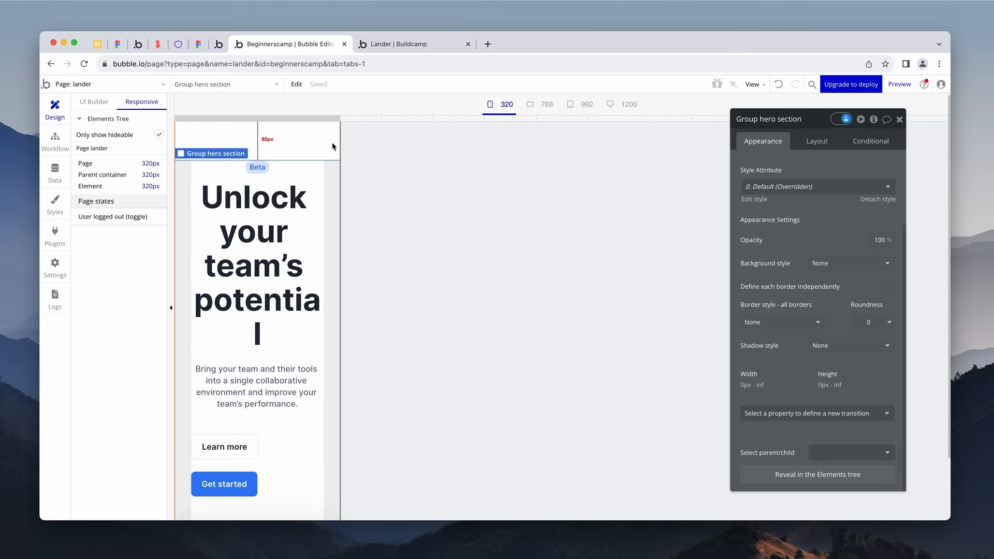
{"action": "left_click_drag", "start_coordinate": [339, 119], "coordinate": [369, 121]}
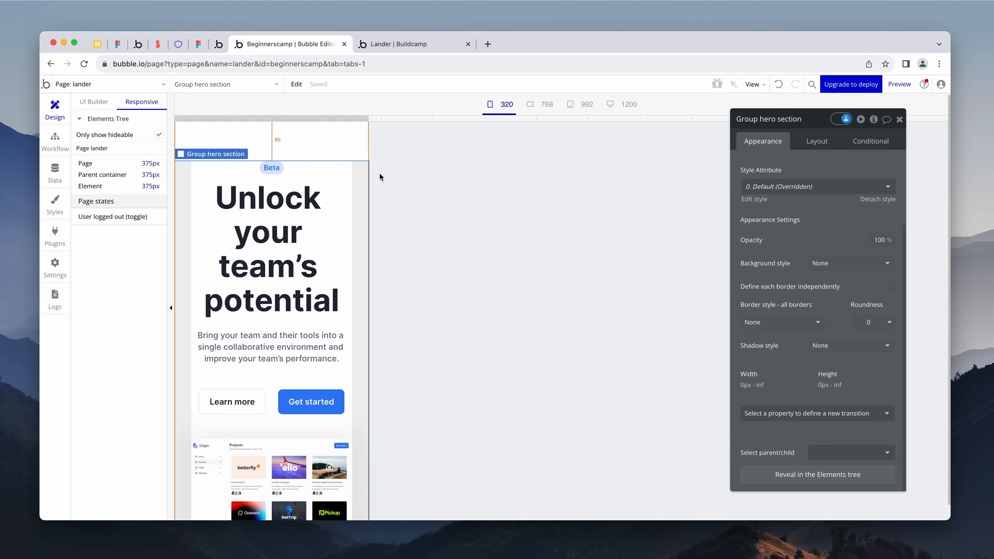
{"action": "scroll", "coordinate": [383, 178], "scroll_direction": "down", "scroll_amount": 2}
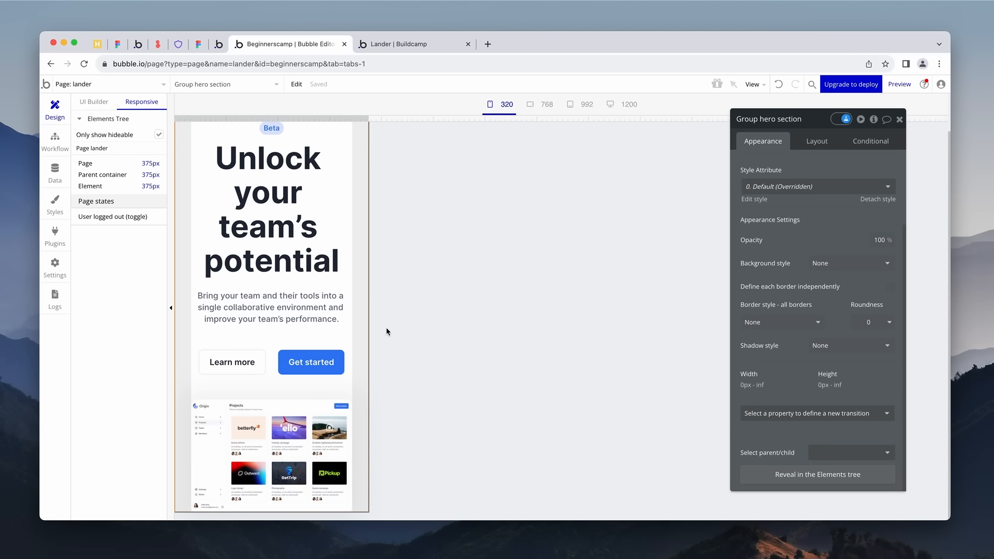
- Add a condition to the hero section group that is based on the current page width
{"action": "left_click_drag", "start_coordinate": [486, 244], "coordinate": [444, 259]}
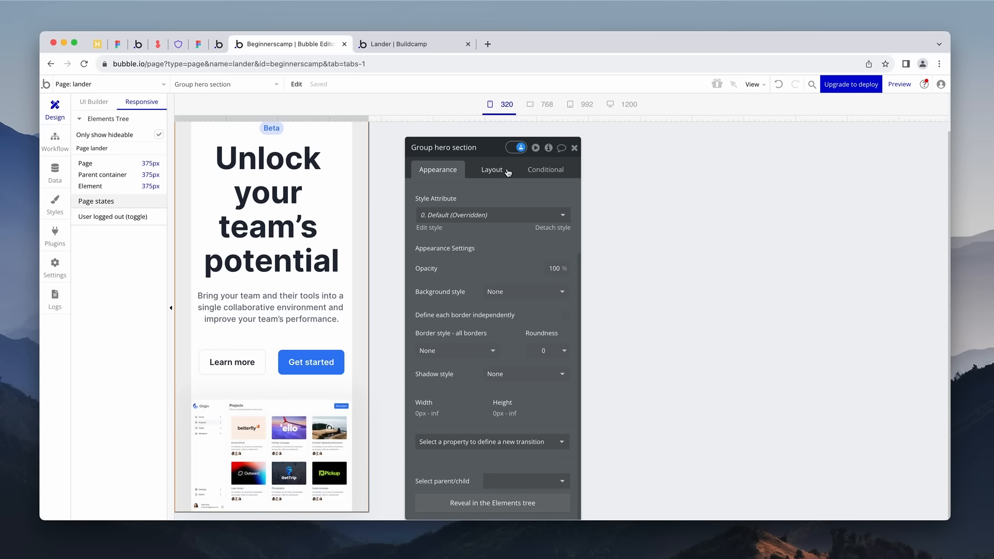
{"action": "left_click", "coordinate": [552, 176]}
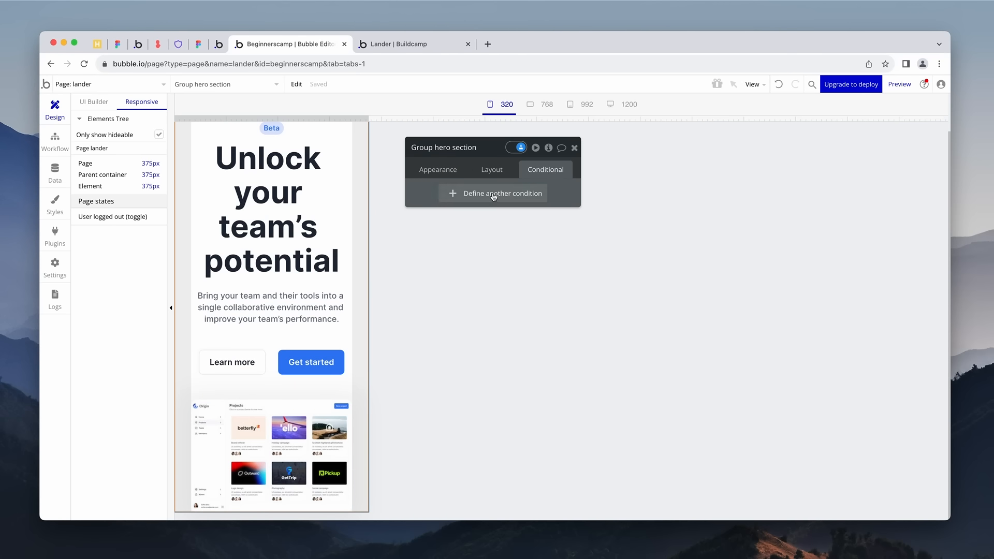
{"action": "left_click", "coordinate": [493, 196]}
{"action": "left_click", "coordinate": [455, 199]}
{"action": "type", "text": "p"}
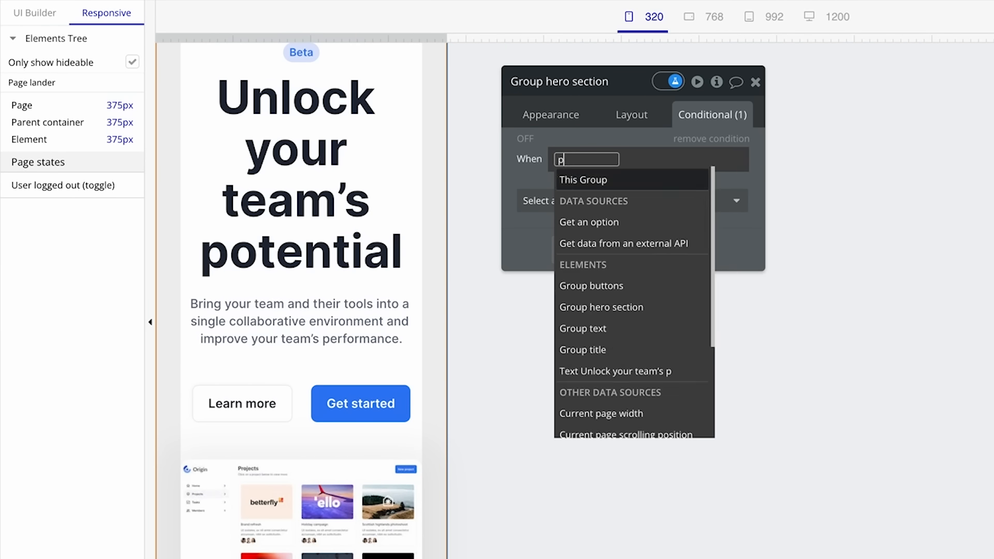
{"action": "type", "text": "age"}
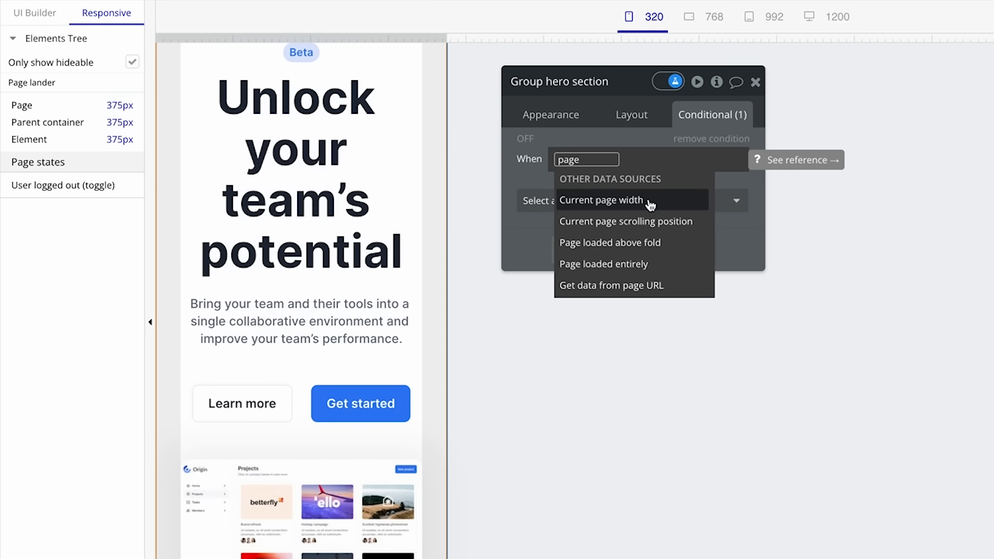